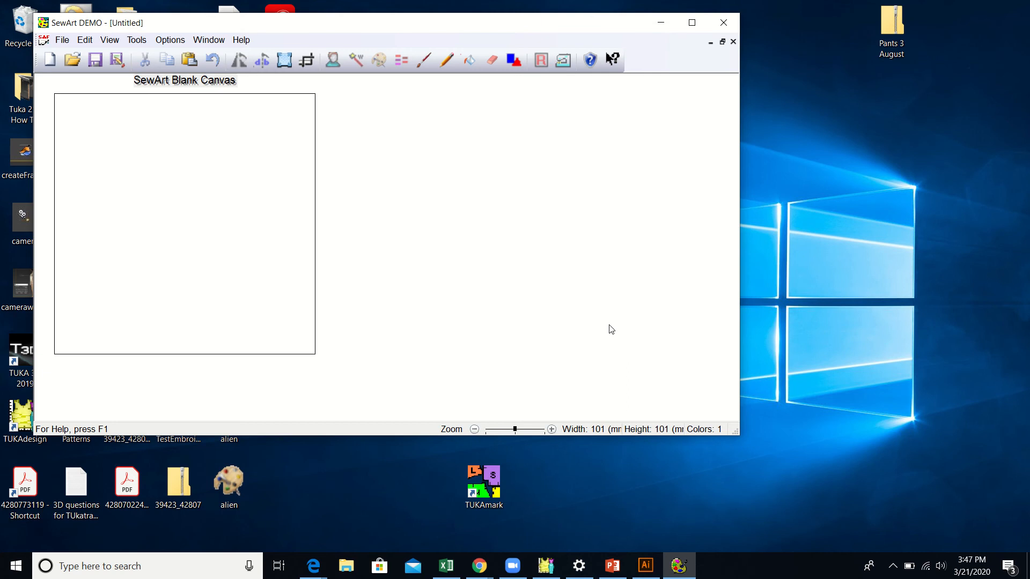
Open the help topics and read the Getting Started tutorial on converting a digital image to an embroidery file.
{"action": "left_click", "coordinate": [242, 40]}
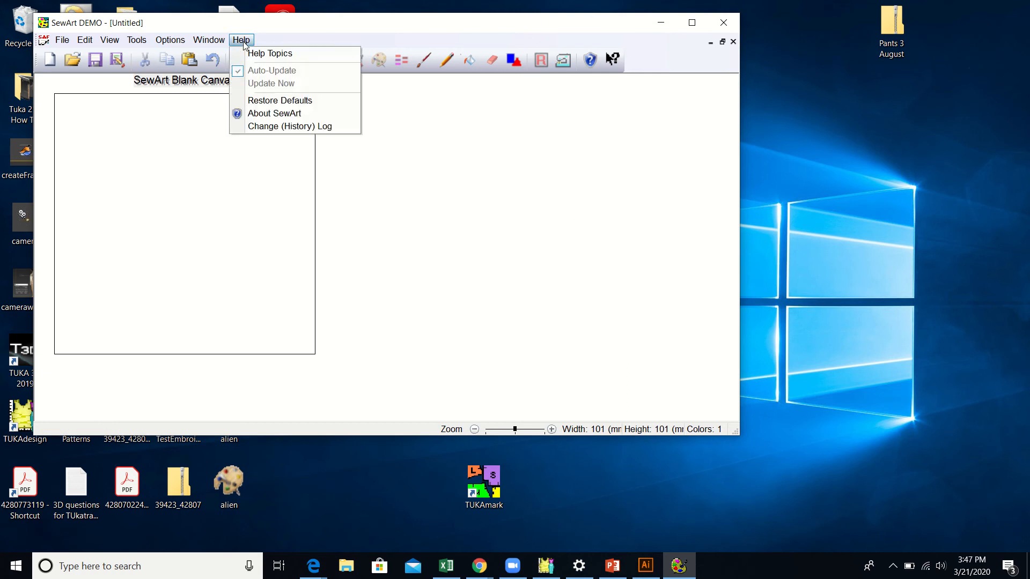
{"action": "left_click", "coordinate": [250, 53]}
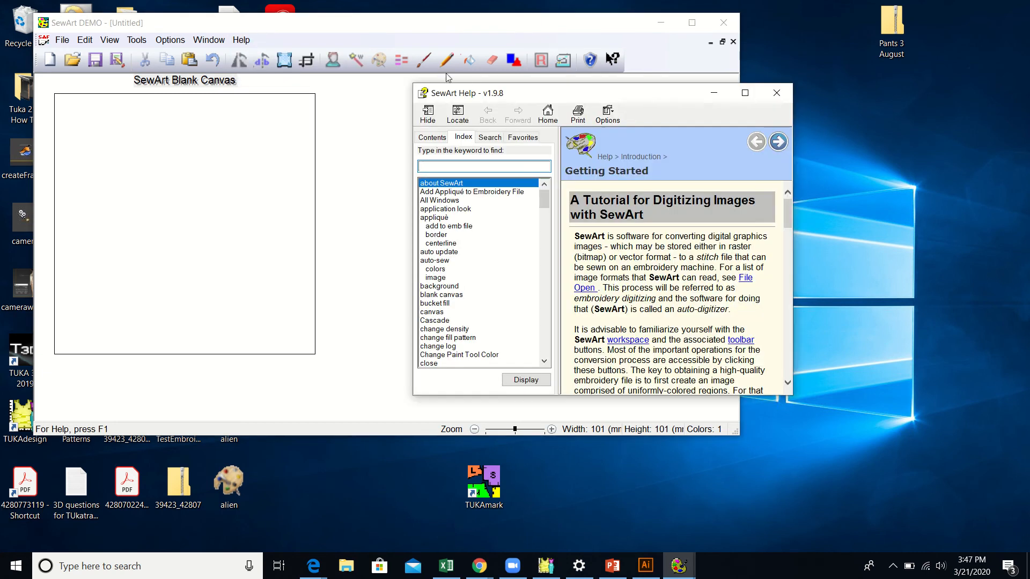
{"action": "left_click_drag", "start_coordinate": [541, 97], "coordinate": [496, 30]}
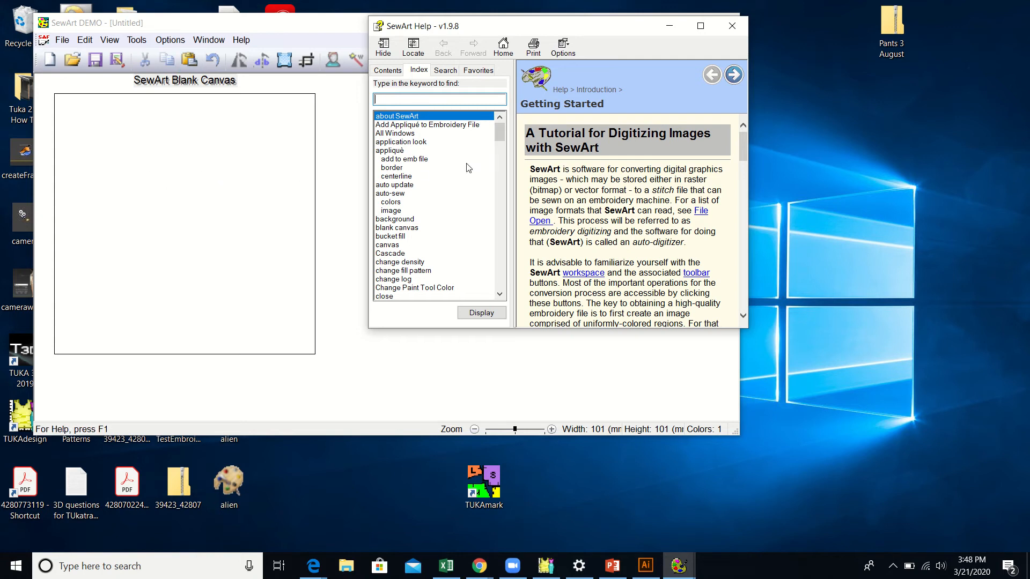
{"action": "scroll", "coordinate": [635, 224], "scroll_direction": "down", "scroll_amount": 1}
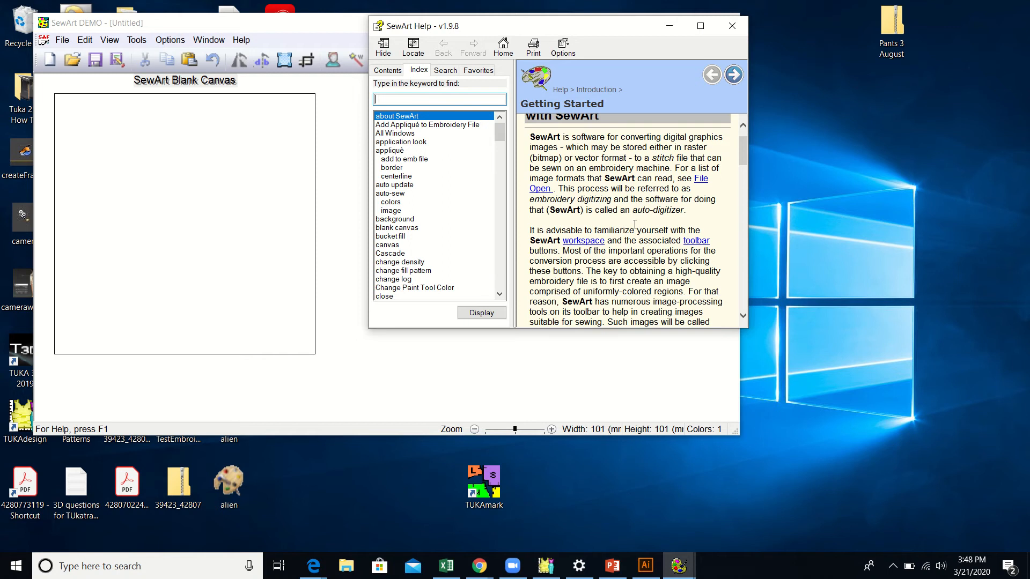
{"action": "scroll", "coordinate": [635, 226], "scroll_direction": "up", "scroll_amount": 1}
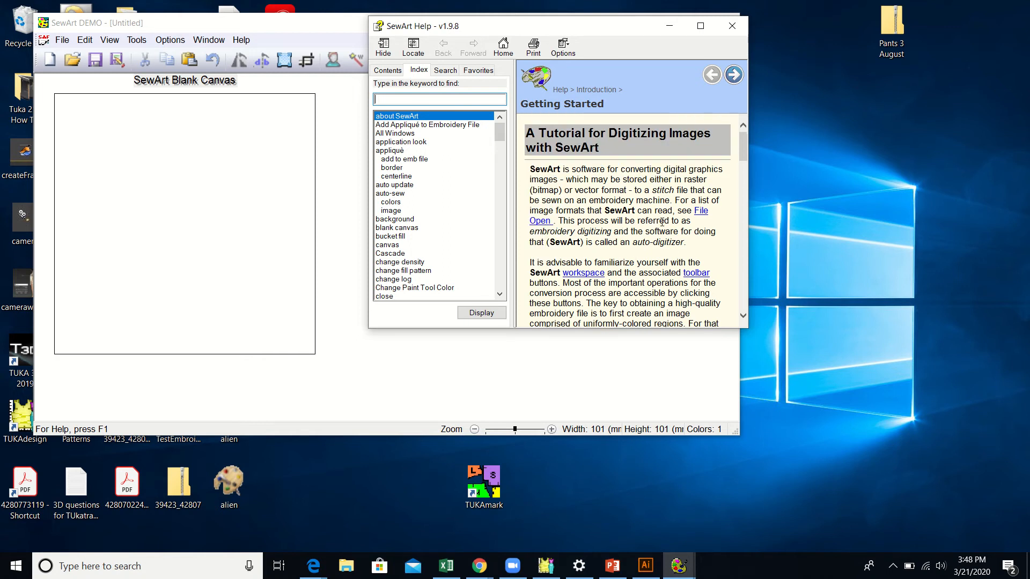
{"action": "left_click_drag", "start_coordinate": [546, 22], "coordinate": [544, 90]}
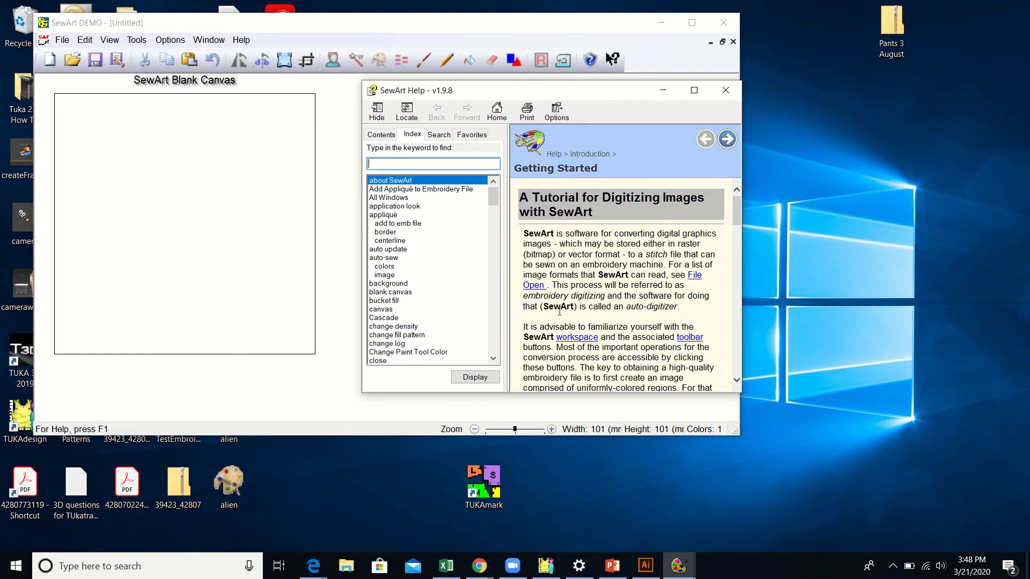
{"action": "scroll", "coordinate": [560, 311], "scroll_direction": "down", "scroll_amount": 4}
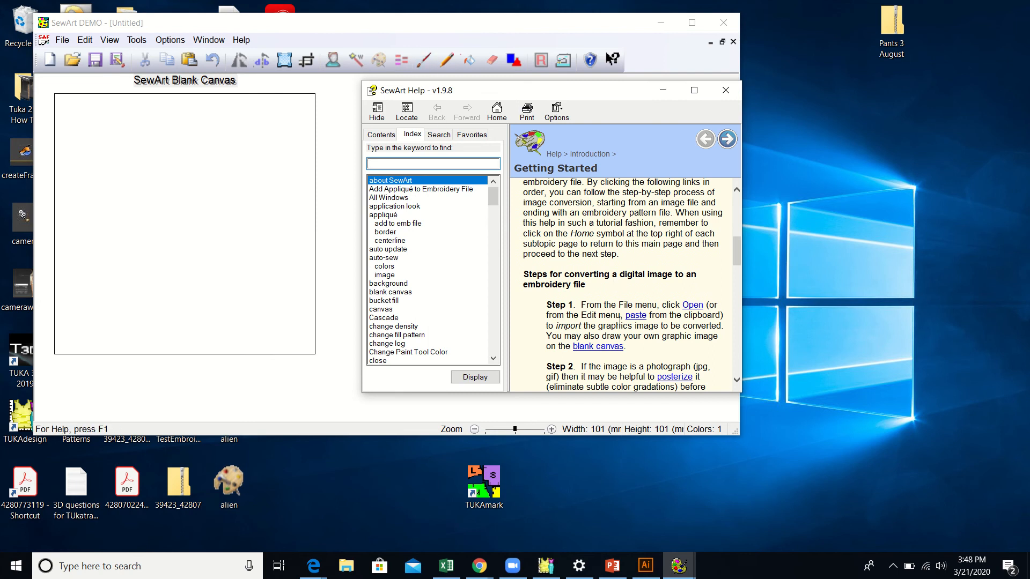
{"action": "scroll", "coordinate": [620, 320], "scroll_direction": "down", "scroll_amount": 3}
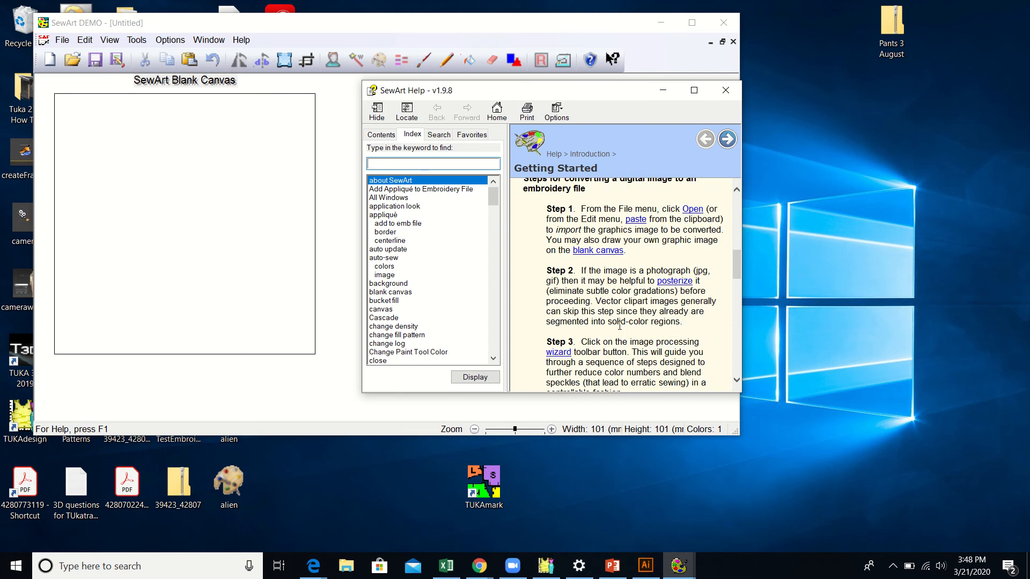
{"action": "scroll", "coordinate": [620, 325], "scroll_direction": "down", "scroll_amount": 10}
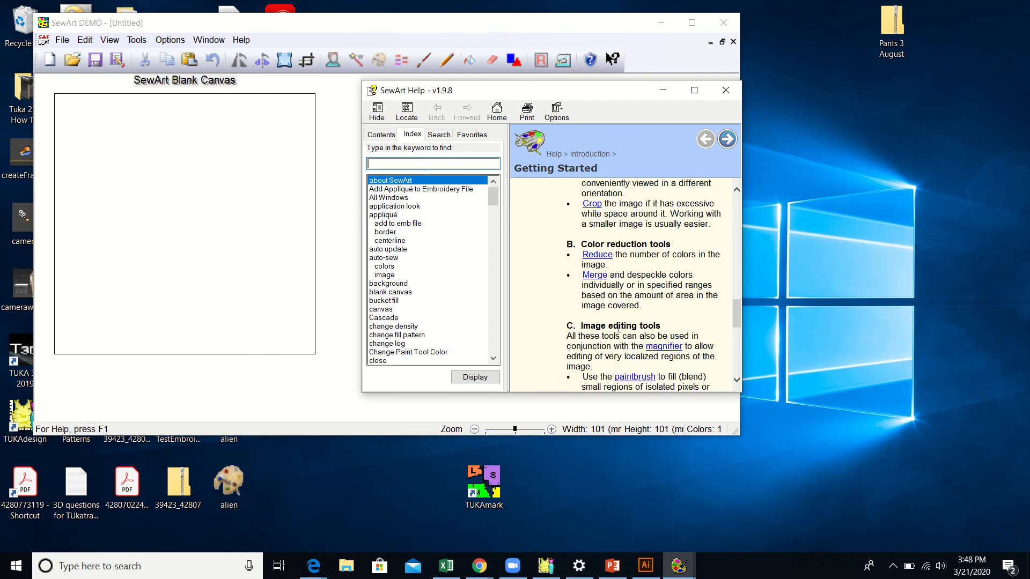
{"action": "scroll", "coordinate": [618, 328], "scroll_direction": "down", "scroll_amount": 4}
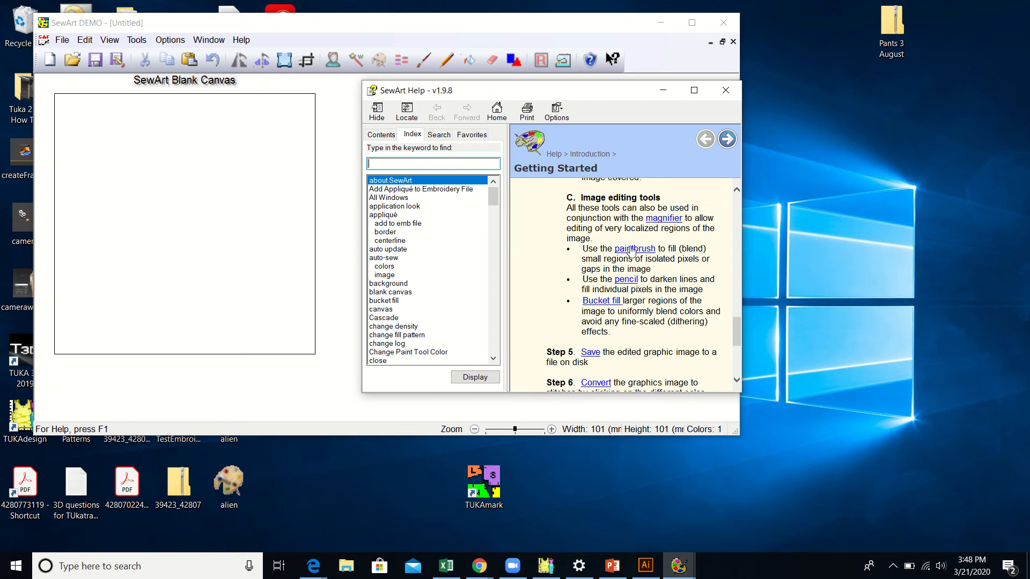
Examine the Paint Brush help page's brush styles and widths, and move the help window clear of the canvas.
{"action": "left_click", "coordinate": [632, 250]}
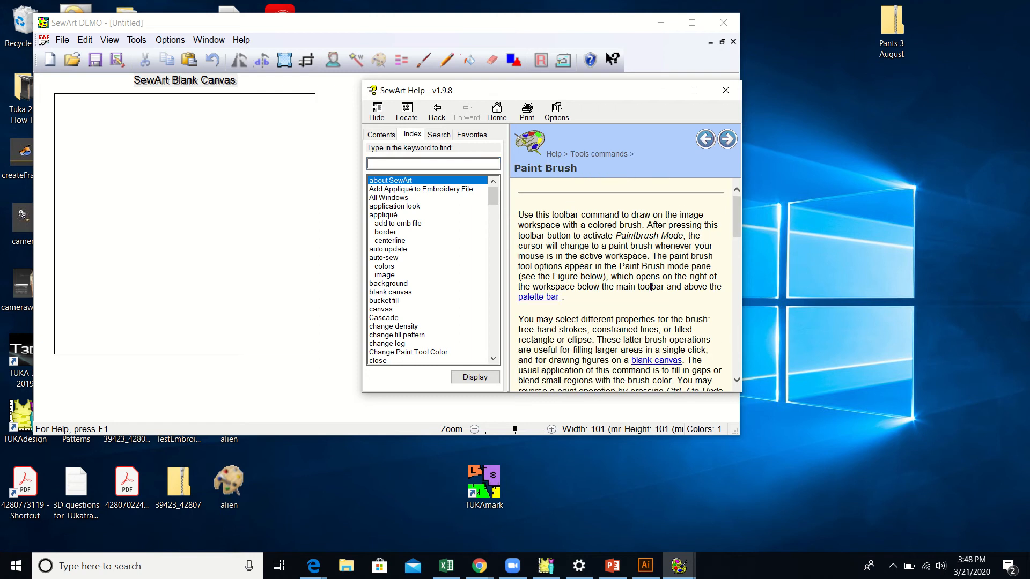
{"action": "scroll", "coordinate": [651, 317], "scroll_direction": "down", "scroll_amount": 10}
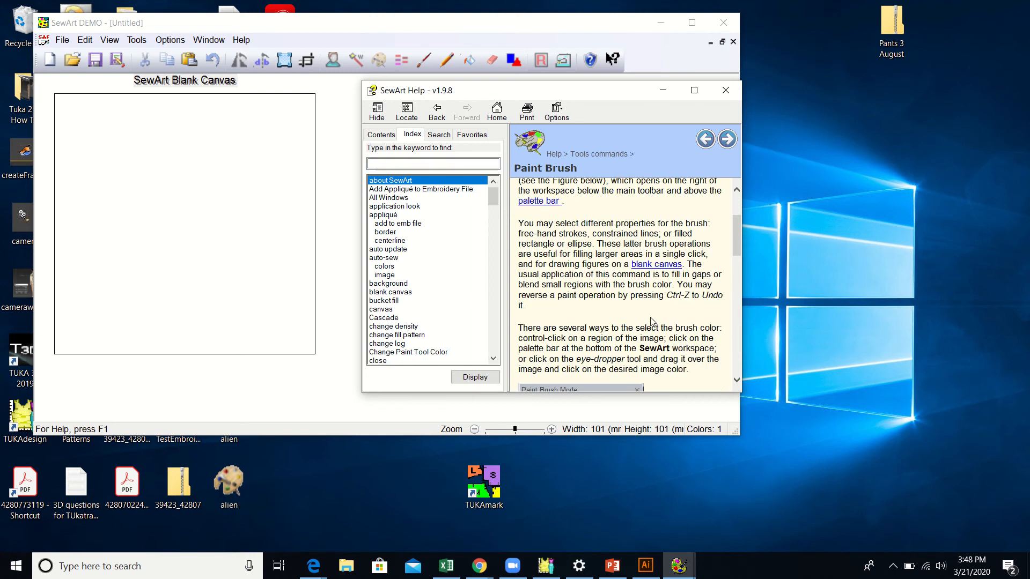
{"action": "scroll", "coordinate": [651, 322], "scroll_direction": "down", "scroll_amount": 3}
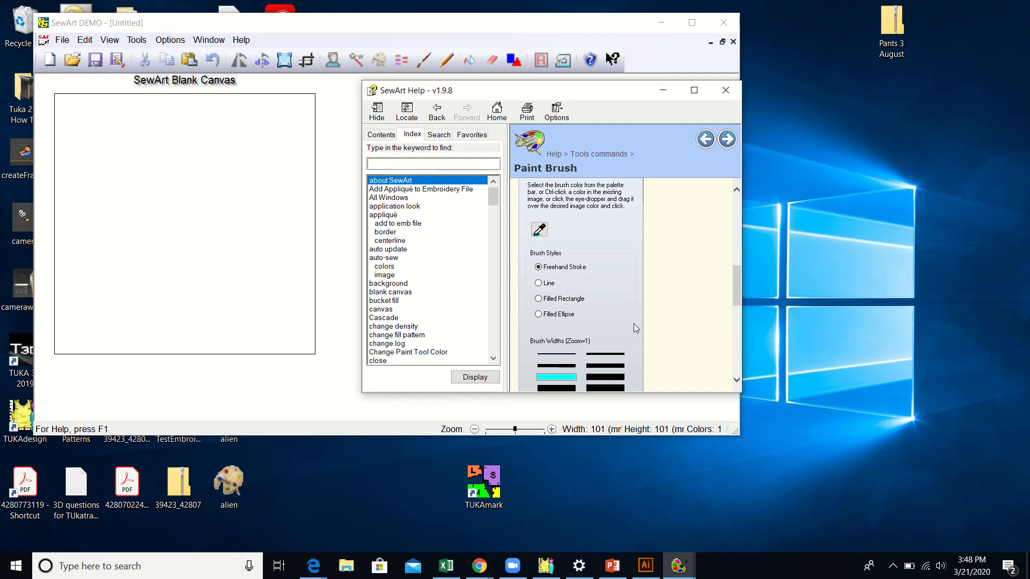
{"action": "scroll", "coordinate": [622, 339], "scroll_direction": "down", "scroll_amount": 2}
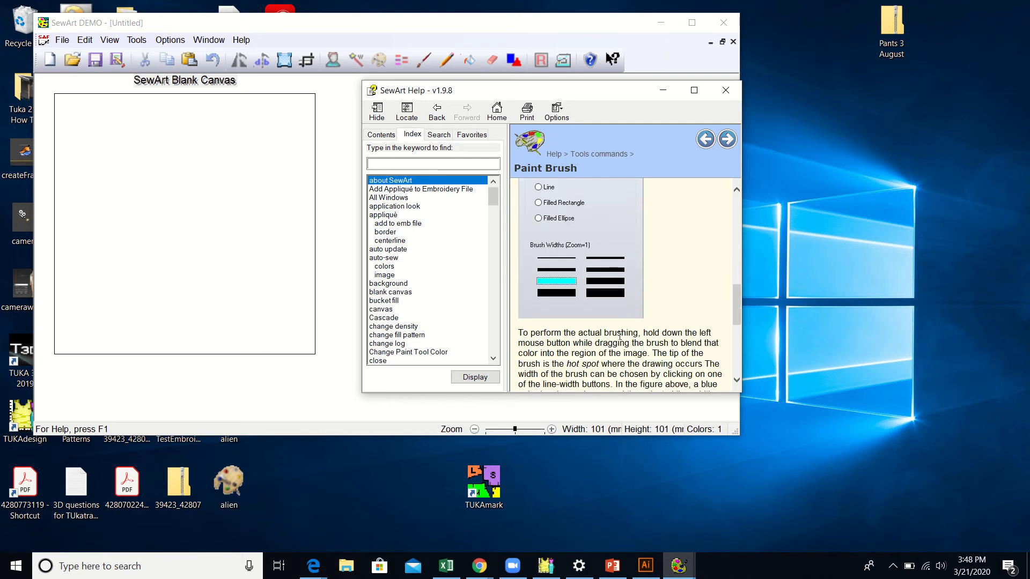
{"action": "mouse_move", "coordinate": [523, 88]}
{"action": "left_mouse_down"}
{"action": "mouse_move", "coordinate": [539, 113]}
{"action": "mouse_move", "coordinate": [665, 114]}
{"action": "mouse_move", "coordinate": [765, 68]}
{"action": "mouse_move", "coordinate": [760, 98]}
{"action": "mouse_move", "coordinate": [731, 98]}
{"action": "left_mouse_up"}
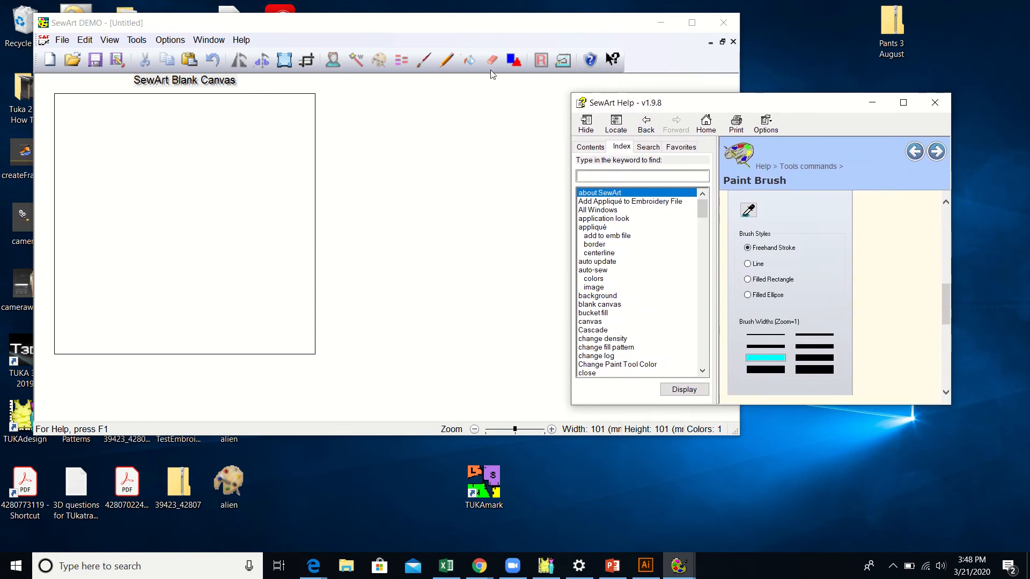
Draw a five-pointed black star on the blank canvas with a thin freehand Paint Brush stroke.
{"action": "left_click", "coordinate": [427, 61]}
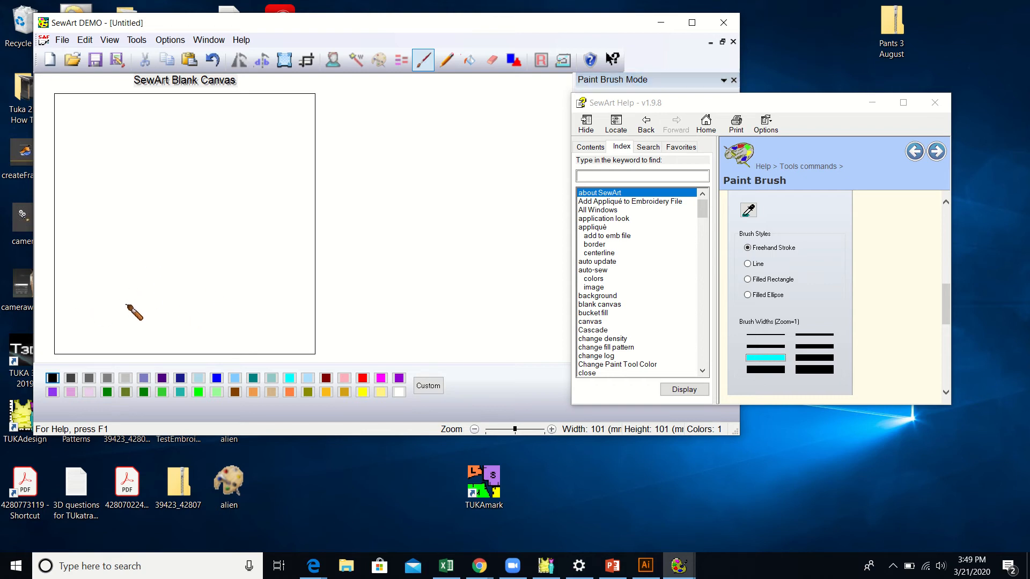
{"action": "mouse_move", "coordinate": [126, 304]}
{"action": "left_mouse_down"}
{"action": "mouse_move", "coordinate": [152, 161]}
{"action": "mouse_move", "coordinate": [202, 287]}
{"action": "mouse_move", "coordinate": [114, 256]}
{"action": "mouse_move", "coordinate": [126, 220]}
{"action": "mouse_move", "coordinate": [224, 185]}
{"action": "mouse_move", "coordinate": [175, 269]}
{"action": "mouse_move", "coordinate": [126, 304]}
{"action": "left_mouse_up"}
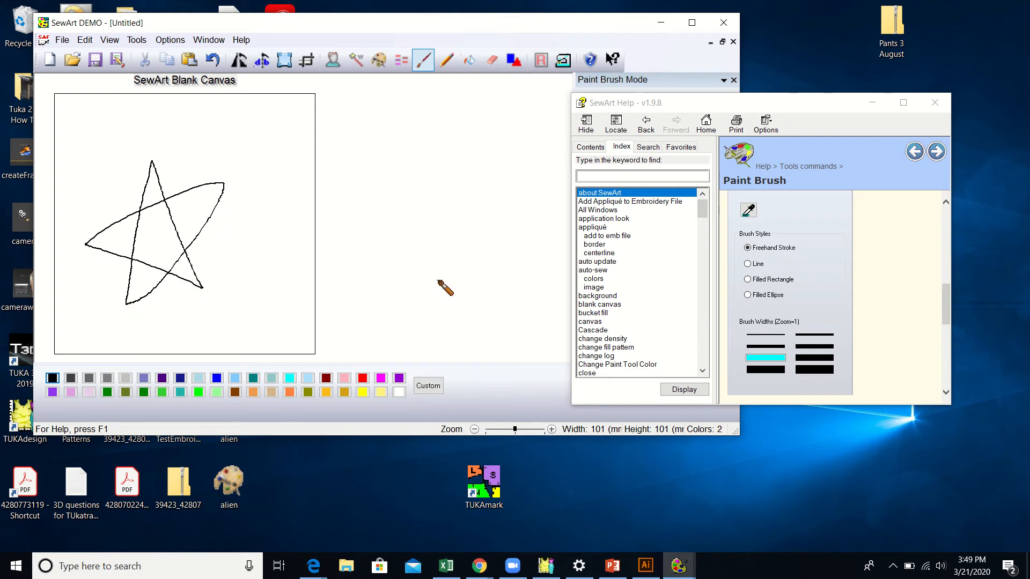
Minimize the help window to uncover the Paint Brush options.
{"action": "left_click", "coordinate": [822, 360]}
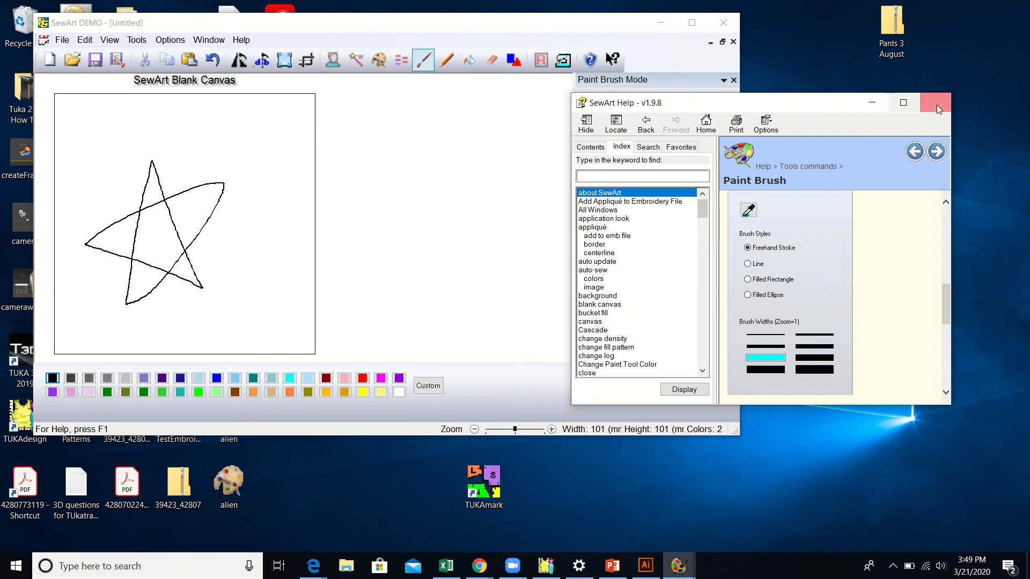
{"action": "left_click", "coordinate": [873, 104]}
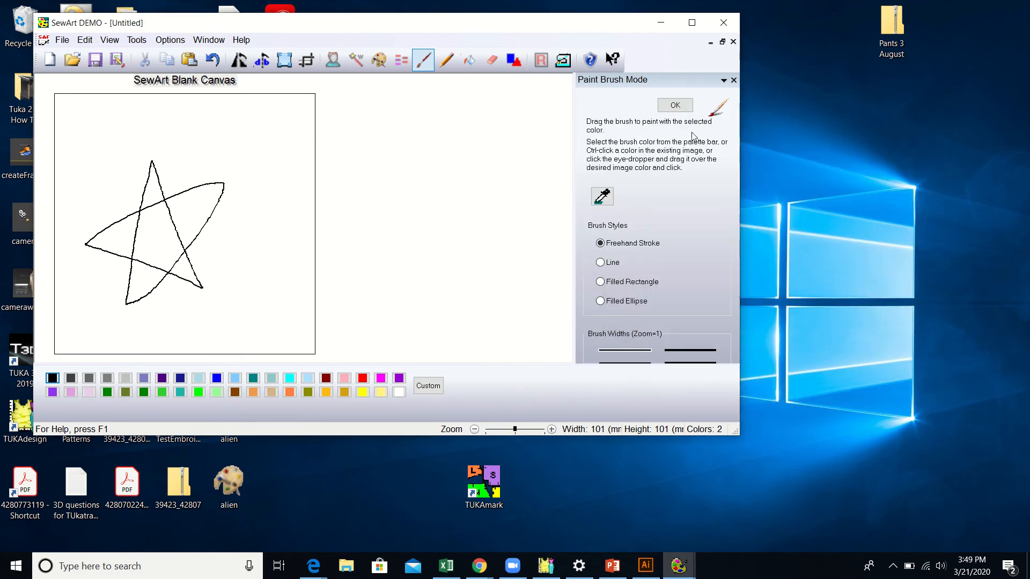
{"action": "left_click", "coordinate": [672, 350]}
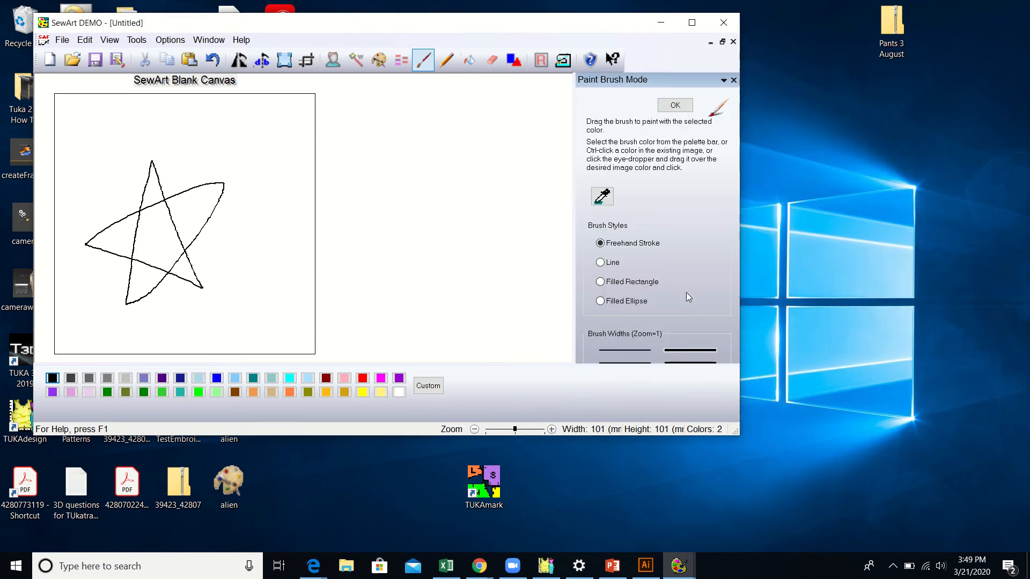
{"action": "scroll", "coordinate": [686, 317], "scroll_direction": "down", "scroll_amount": 3}
{"action": "scroll", "coordinate": [685, 326], "scroll_direction": "up", "scroll_amount": 1}
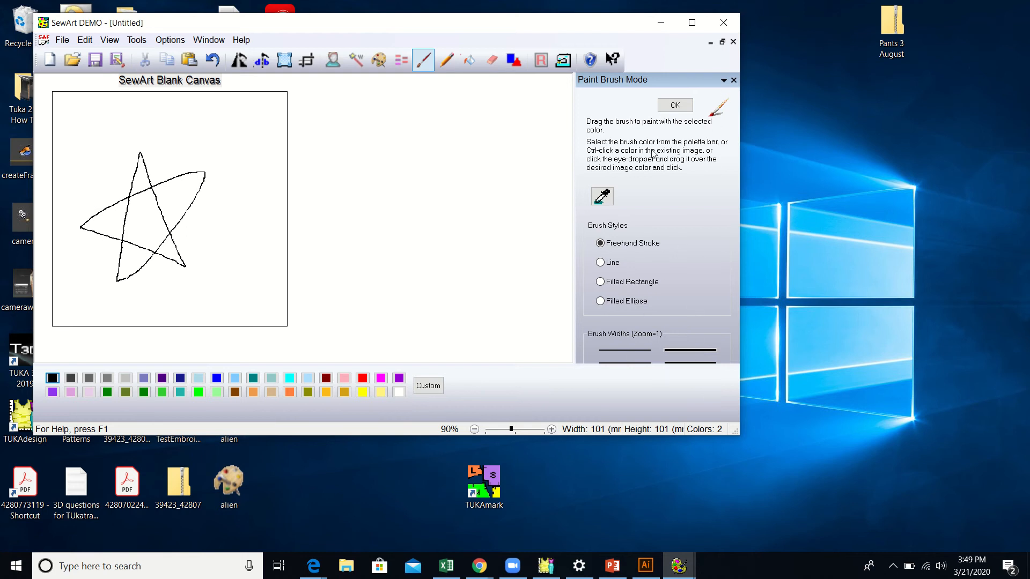
{"action": "left_click", "coordinate": [724, 80]}
{"action": "left_click", "coordinate": [741, 102]}
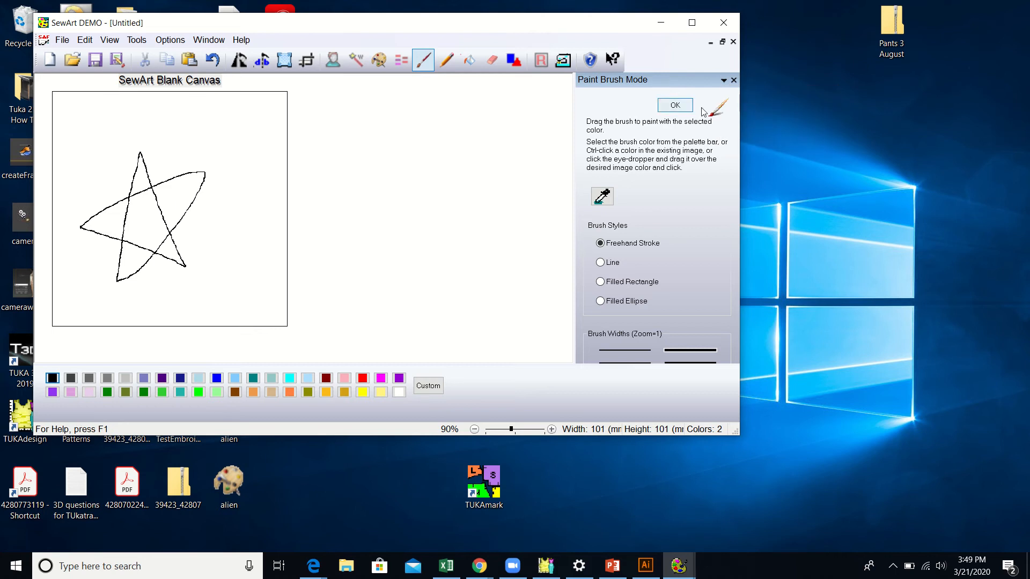
{"action": "left_click", "coordinate": [724, 81]}
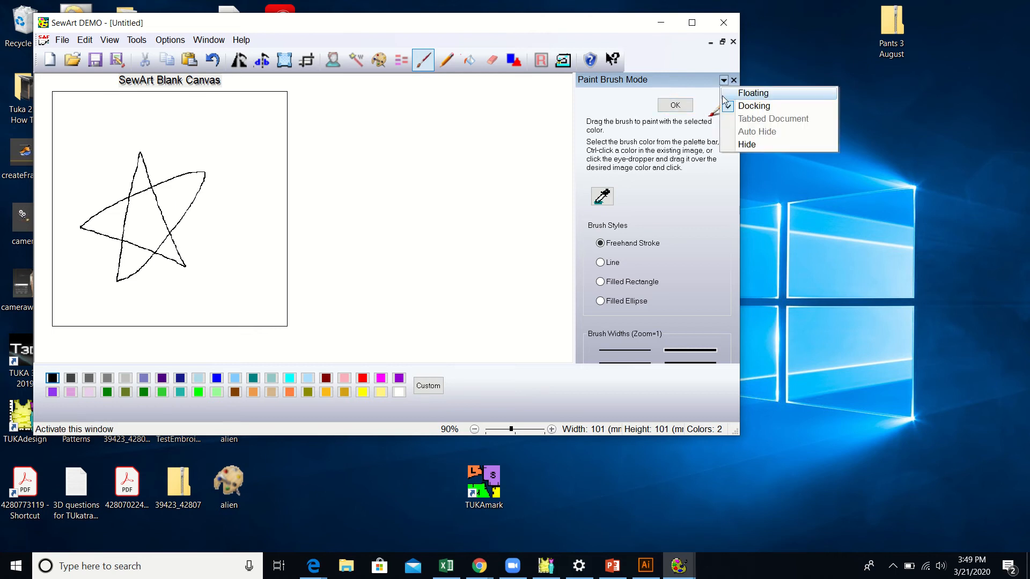
{"action": "left_click", "coordinate": [730, 98]}
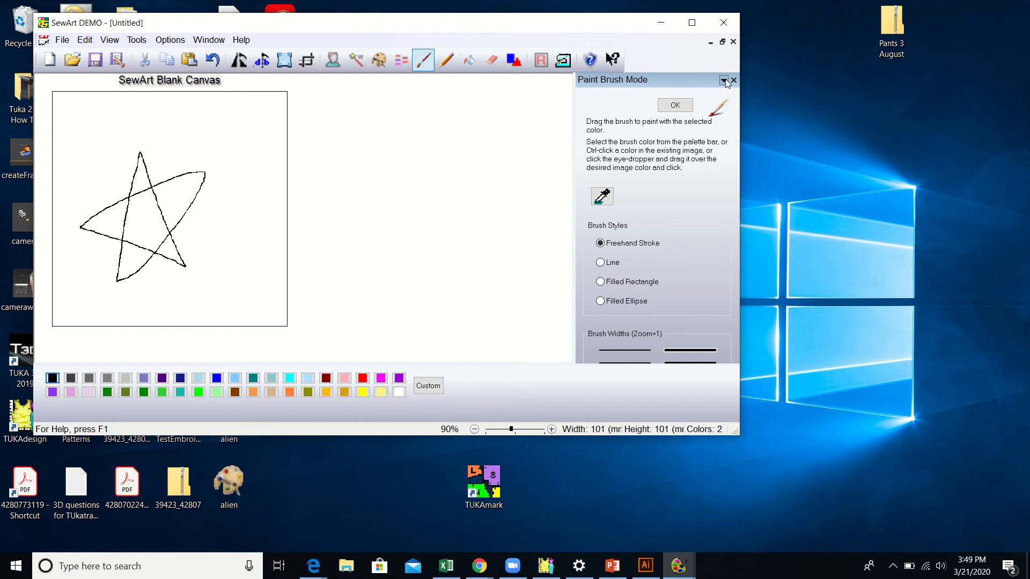
{"action": "left_click", "coordinate": [723, 80]}
{"action": "left_click", "coordinate": [758, 98]}
{"action": "left_click", "coordinate": [723, 81]}
{"action": "left_click", "coordinate": [756, 105]}
{"action": "left_click", "coordinate": [724, 80]}
{"action": "left_click", "coordinate": [739, 97]}
Enlarge the program window enough to show all brush widths, and select the third-thickest width.
{"action": "left_click_drag", "start_coordinate": [736, 432], "coordinate": [887, 558]}
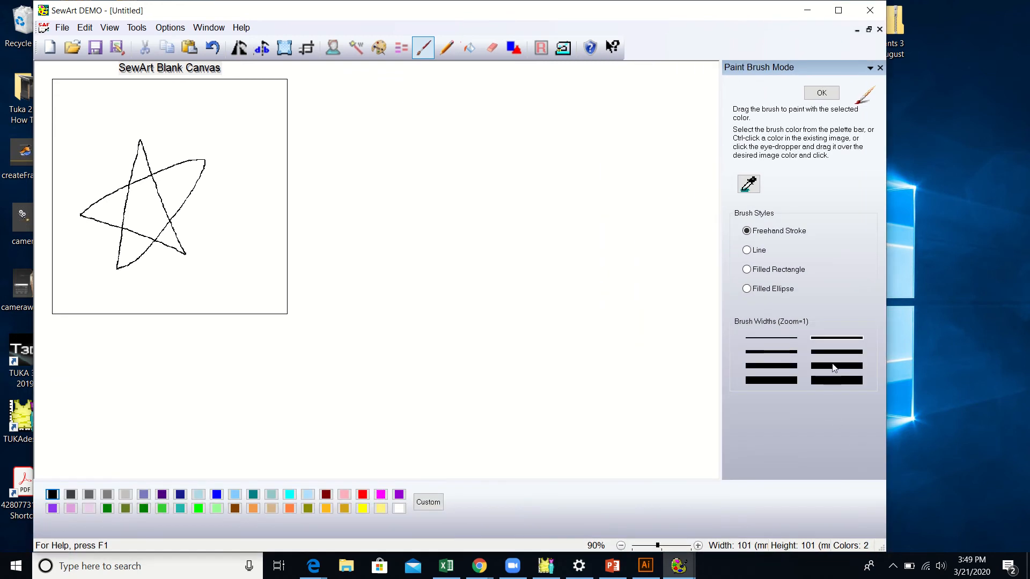
{"action": "left_click", "coordinate": [836, 368]}
Undo the thin star and paint a thick black five-pointed star freehand on the canvas.
{"action": "left_click", "coordinate": [213, 49]}
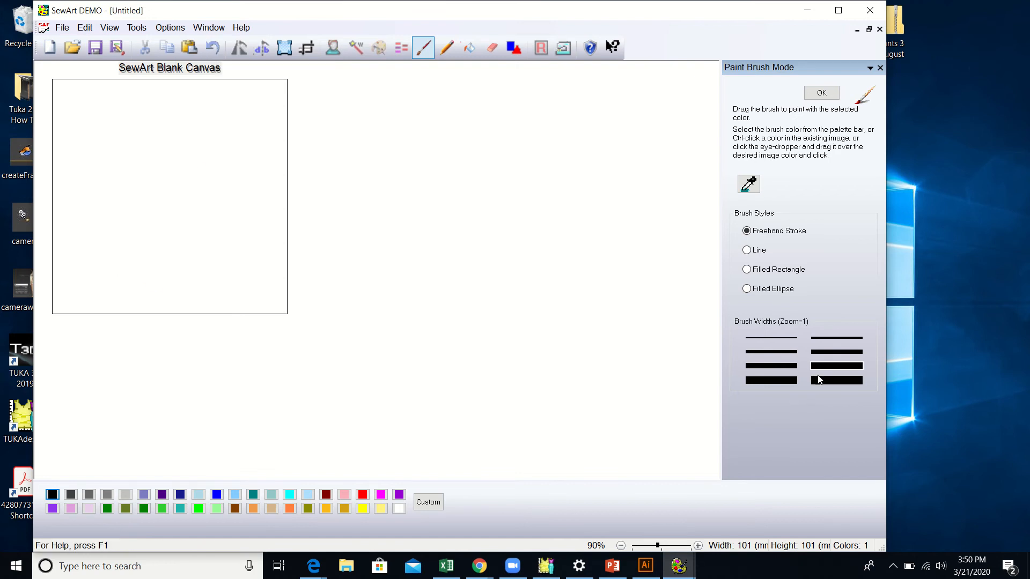
{"action": "mouse_move", "coordinate": [105, 257]}
{"action": "left_mouse_down"}
{"action": "mouse_move", "coordinate": [139, 136]}
{"action": "mouse_move", "coordinate": [174, 257]}
{"action": "mouse_move", "coordinate": [71, 198]}
{"action": "mouse_move", "coordinate": [219, 158]}
{"action": "mouse_move", "coordinate": [83, 270]}
{"action": "left_mouse_up"}
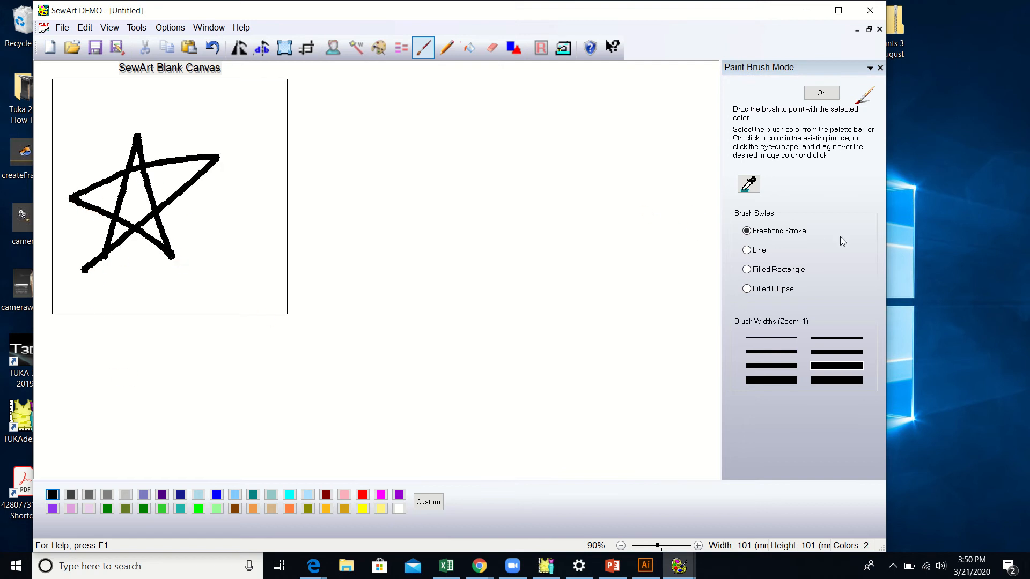
Paint a smaller star with the Line brush style beside the first star, toward the canvas's lower right.
{"action": "left_click", "coordinate": [762, 251]}
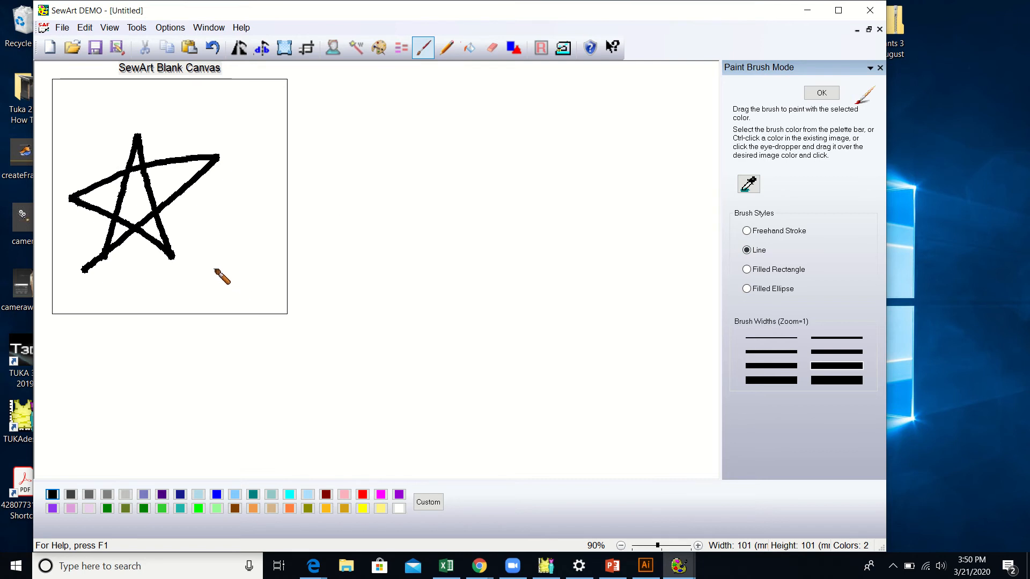
{"action": "mouse_move", "coordinate": [215, 277]}
{"action": "left_mouse_down"}
{"action": "mouse_move", "coordinate": [215, 199]}
{"action": "mouse_move", "coordinate": [261, 264]}
{"action": "mouse_move", "coordinate": [172, 242]}
{"action": "mouse_move", "coordinate": [261, 192]}
{"action": "mouse_move", "coordinate": [200, 281]}
{"action": "left_mouse_up"}
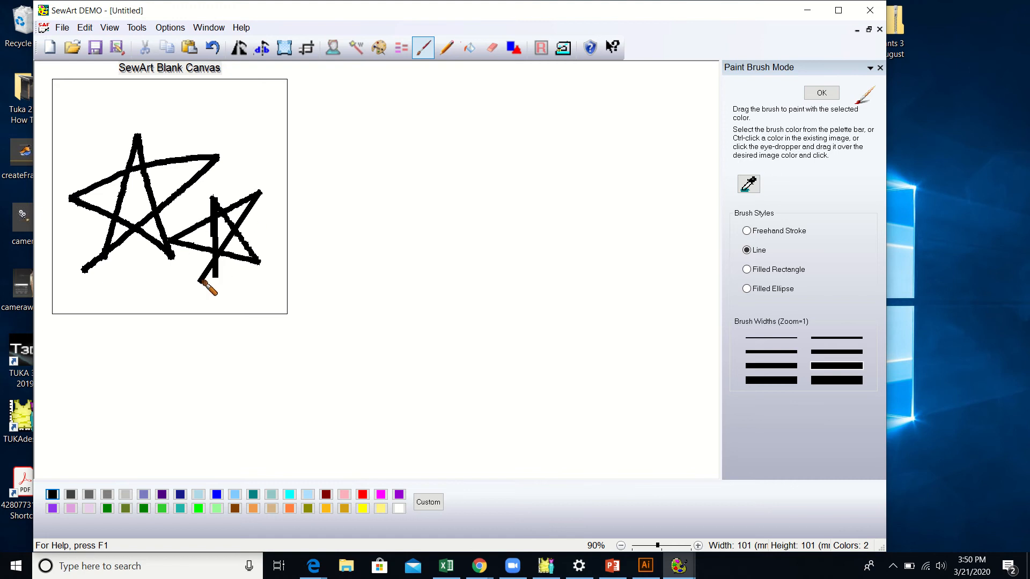
Paint a black filled rectangle across the canvas's upper part and a black filled ellipse over the smaller star.
{"action": "left_click", "coordinate": [771, 269]}
{"action": "left_click_drag", "start_coordinate": [94, 97], "coordinate": [228, 181]}
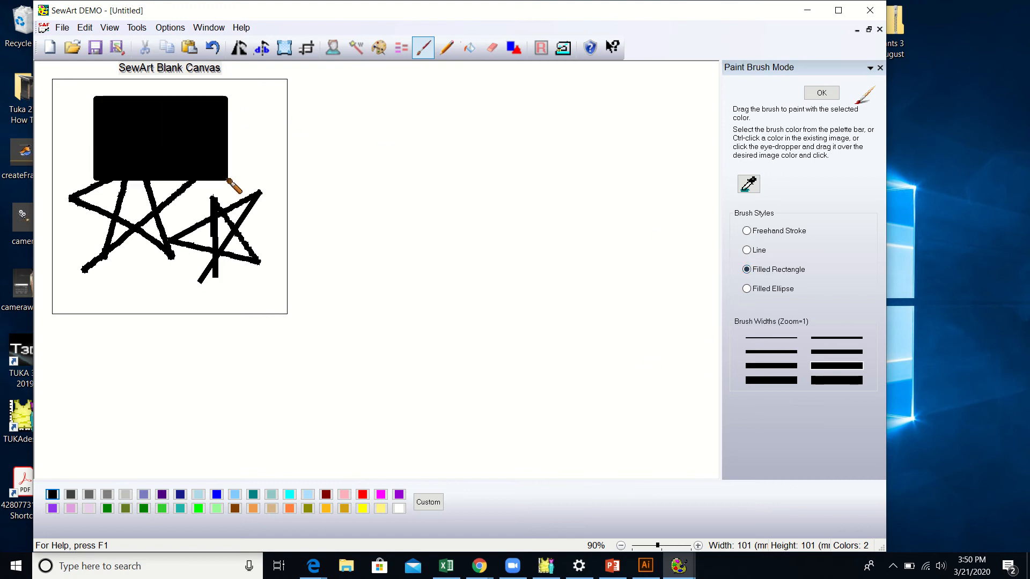
{"action": "left_click", "coordinate": [746, 288]}
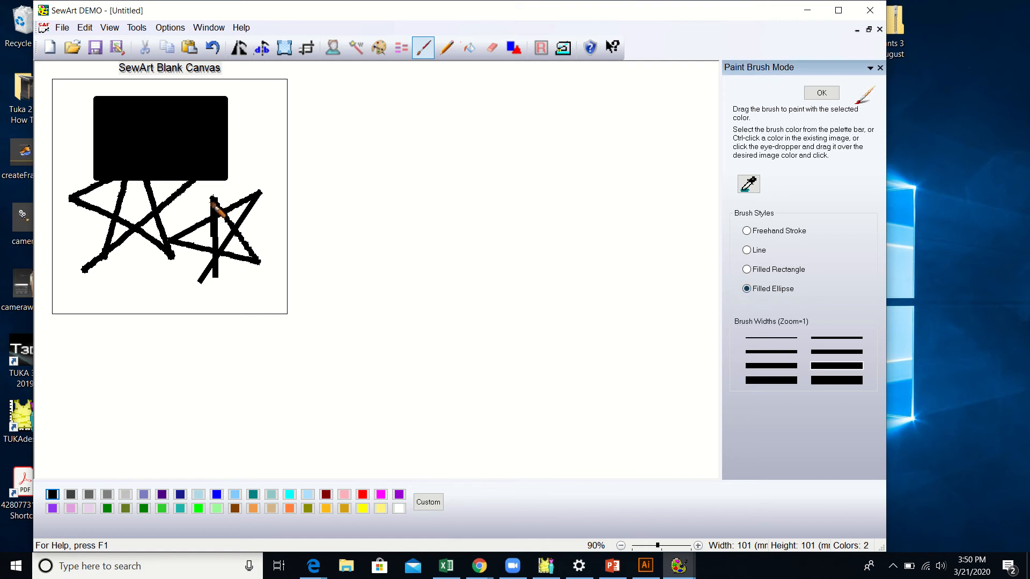
{"action": "left_click_drag", "start_coordinate": [154, 208], "coordinate": [262, 300]}
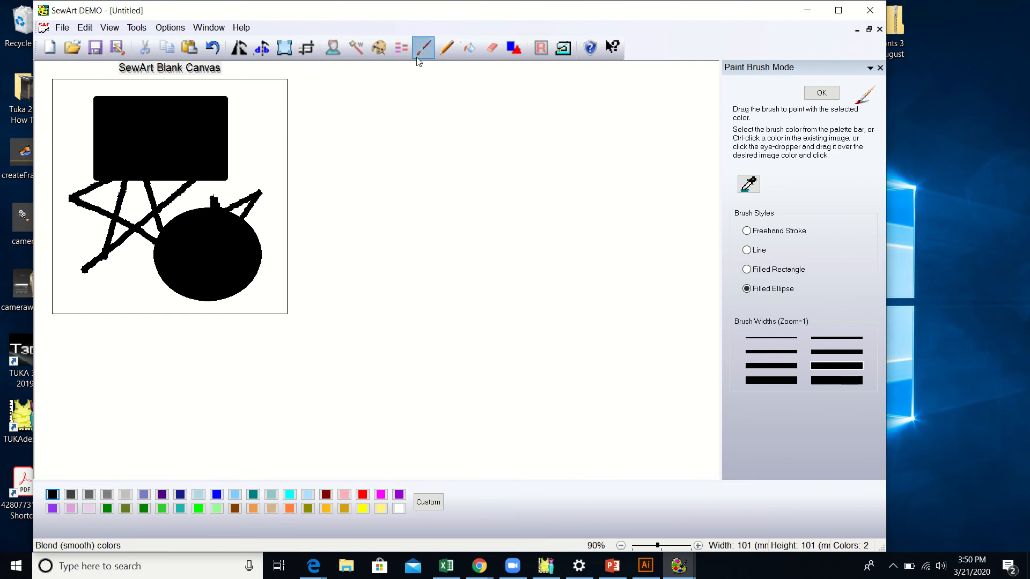
Bucket-fill the large star's enclosed centre and the connected black shapes with yellow.
{"action": "left_click", "coordinate": [469, 51]}
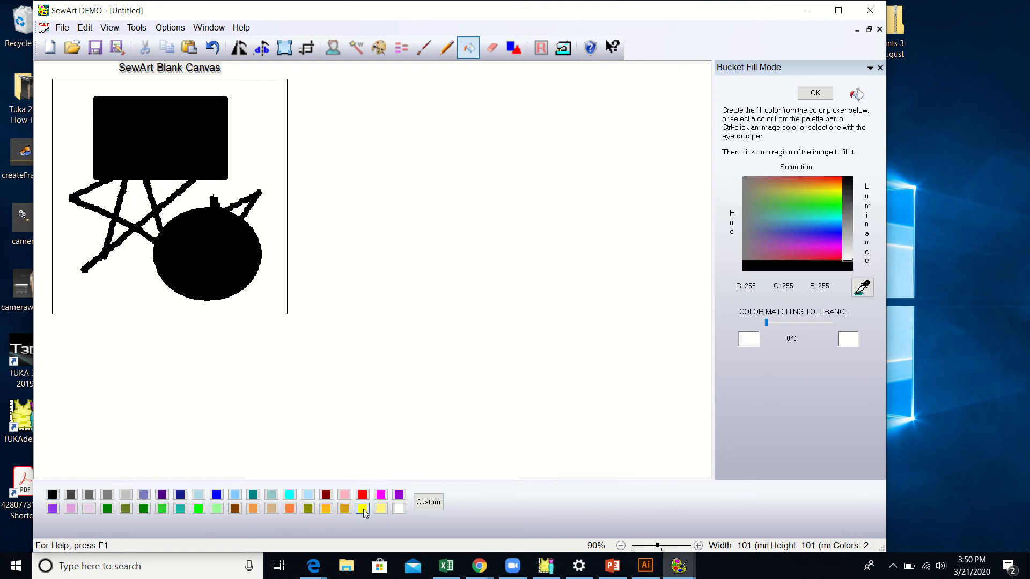
{"action": "left_click", "coordinate": [363, 509]}
{"action": "left_click", "coordinate": [143, 207]}
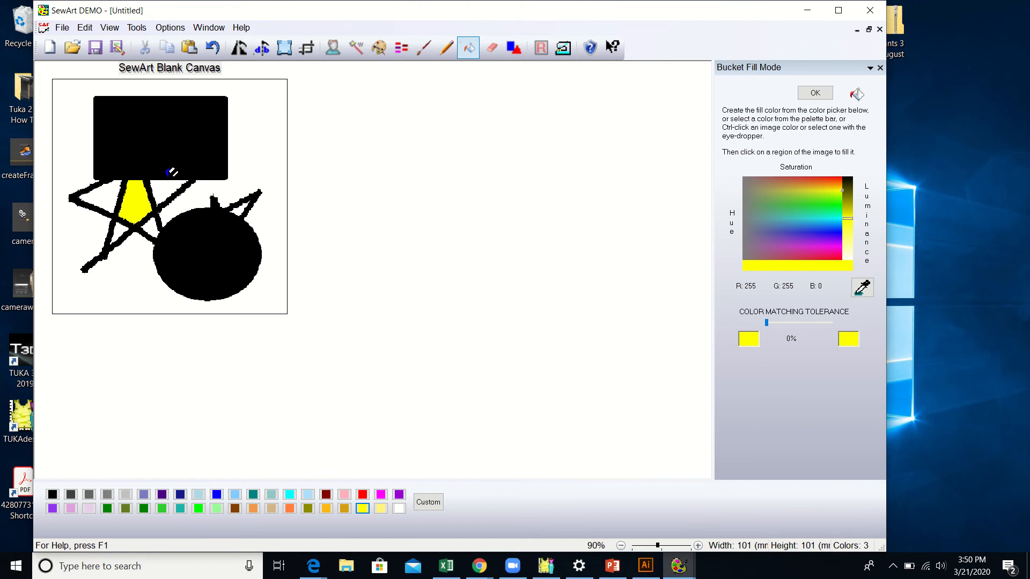
{"action": "left_click", "coordinate": [181, 134]}
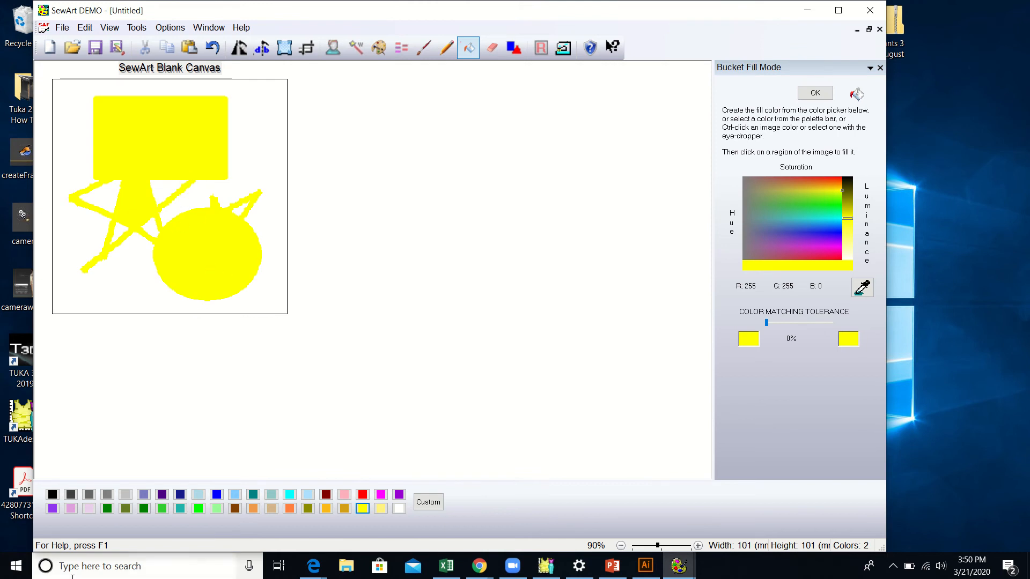
Bucket-fill the enclosed white area of the large star's left point with green.
{"action": "left_click", "coordinate": [107, 508]}
{"action": "left_click", "coordinate": [111, 200]}
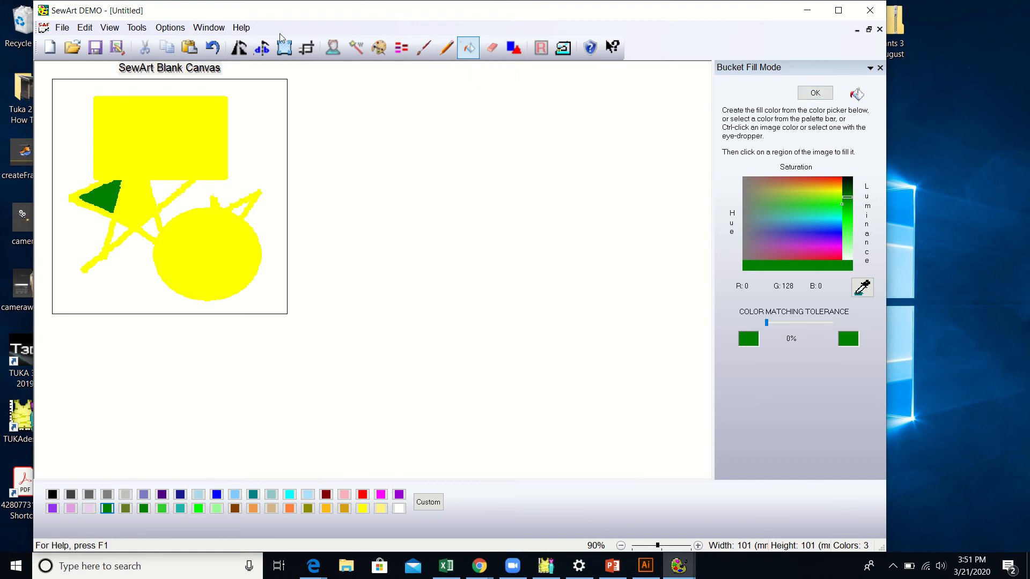
Open the program's help and read the Getting Started tutorial's steps on editing tools, saving and converting an image.
{"action": "left_click", "coordinate": [241, 27]}
{"action": "left_click", "coordinate": [269, 41]}
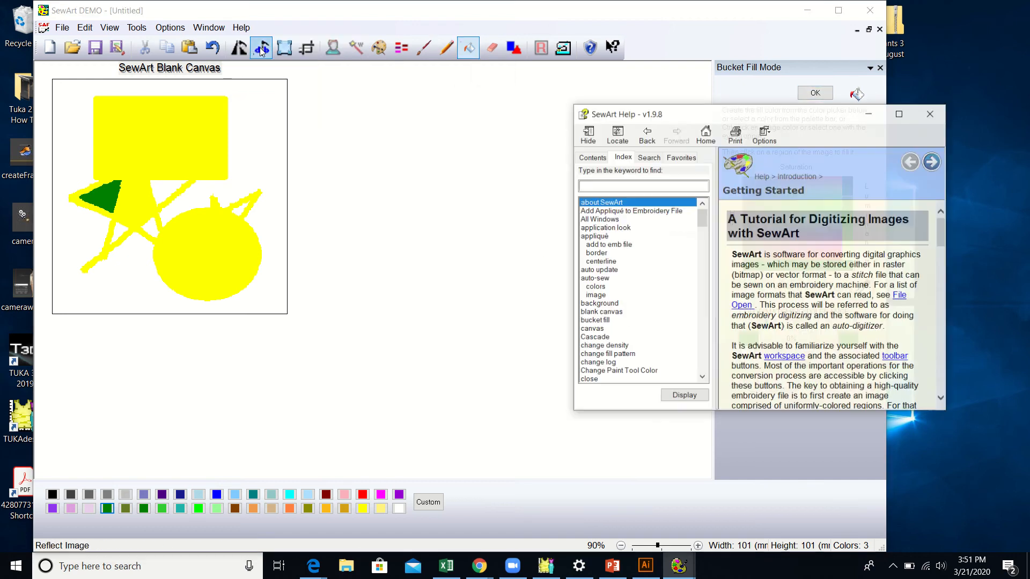
{"action": "scroll", "coordinate": [857, 287], "scroll_direction": "down", "scroll_amount": 10}
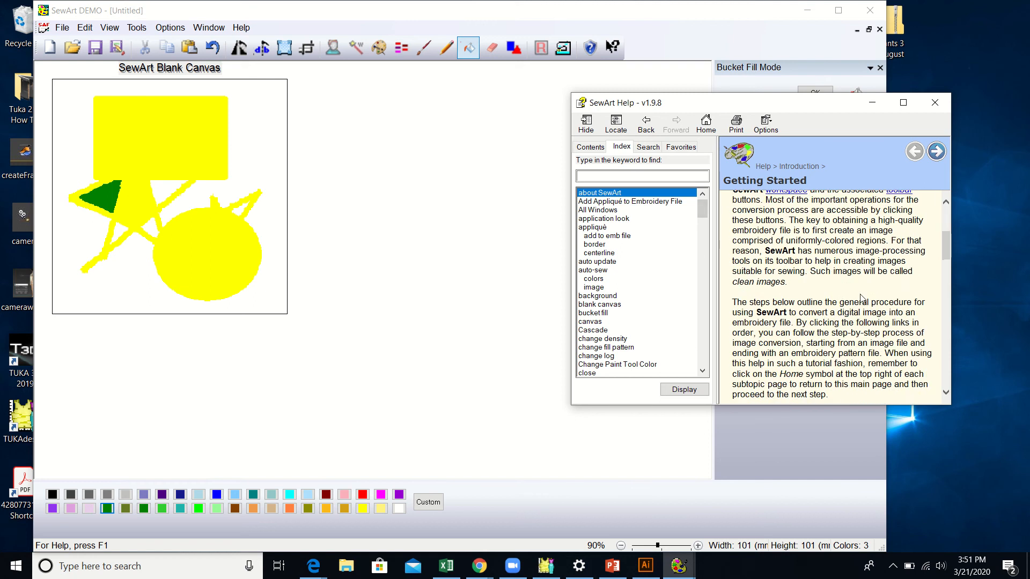
{"action": "scroll", "coordinate": [859, 295], "scroll_direction": "down", "scroll_amount": 10}
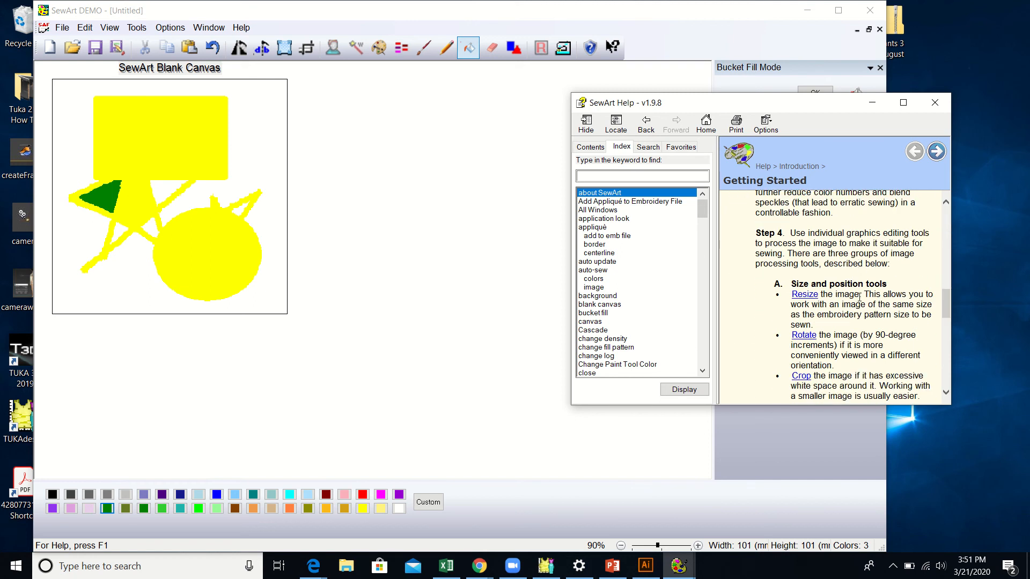
{"action": "scroll", "coordinate": [846, 324], "scroll_direction": "down", "scroll_amount": 2}
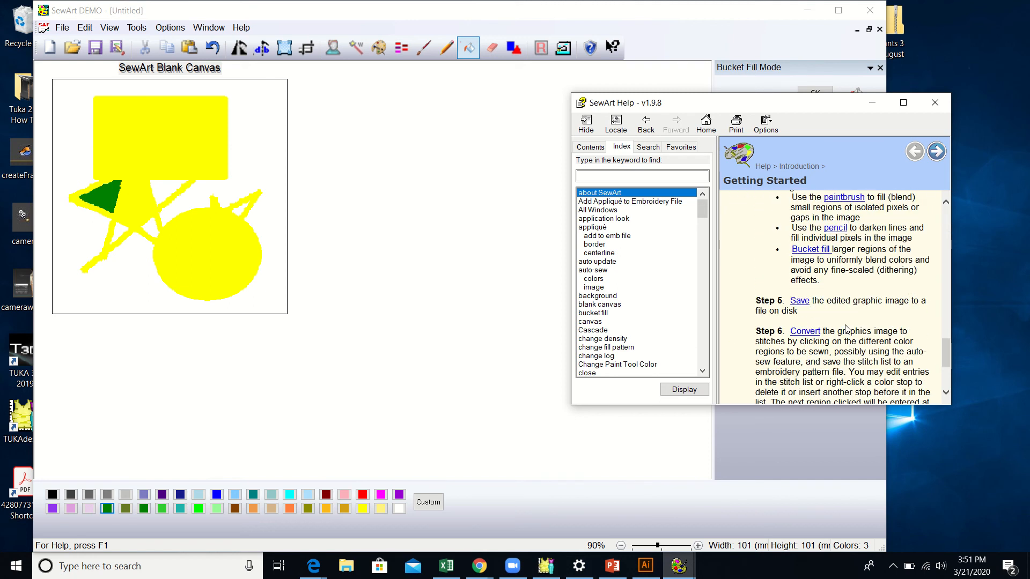
{"action": "scroll", "coordinate": [846, 329], "scroll_direction": "up", "scroll_amount": 2}
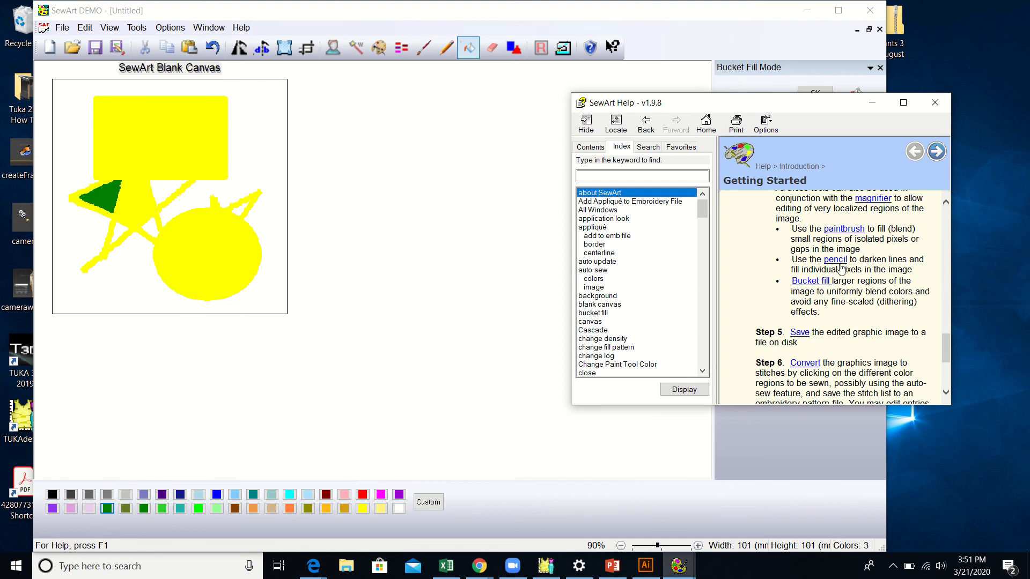
Open the linked Pencil help topic and read about the pencil styles and widths.
{"action": "left_click", "coordinate": [836, 259]}
{"action": "scroll", "coordinate": [828, 290], "scroll_direction": "down", "scroll_amount": 5}
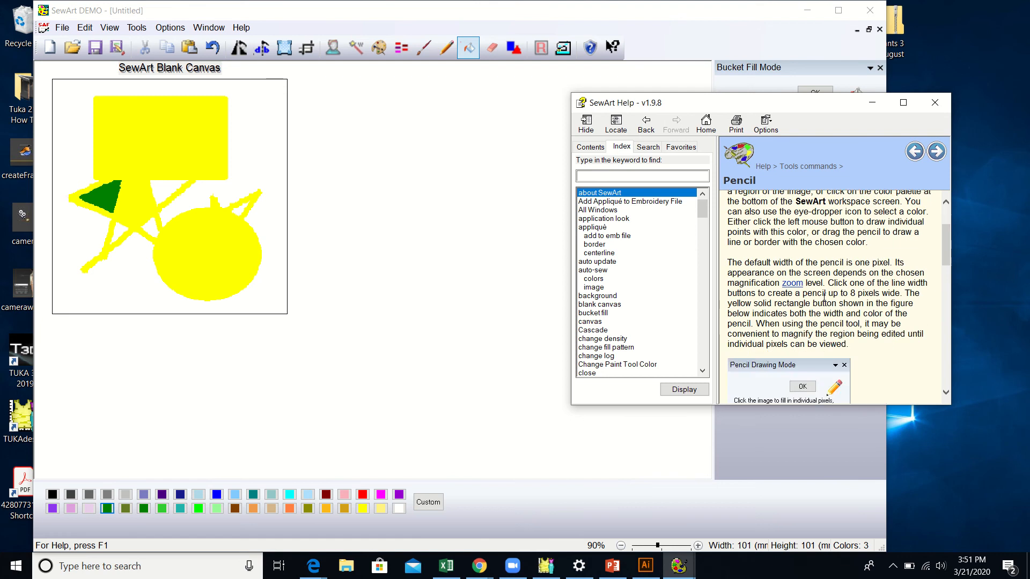
{"action": "scroll", "coordinate": [825, 302], "scroll_direction": "down", "scroll_amount": 6}
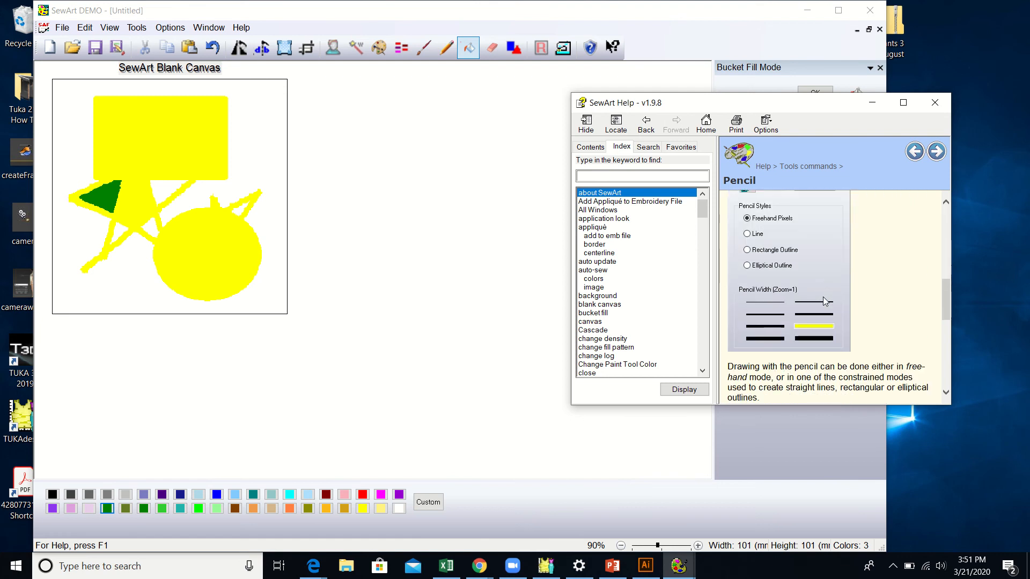
{"action": "scroll", "coordinate": [826, 301], "scroll_direction": "up", "scroll_amount": 2}
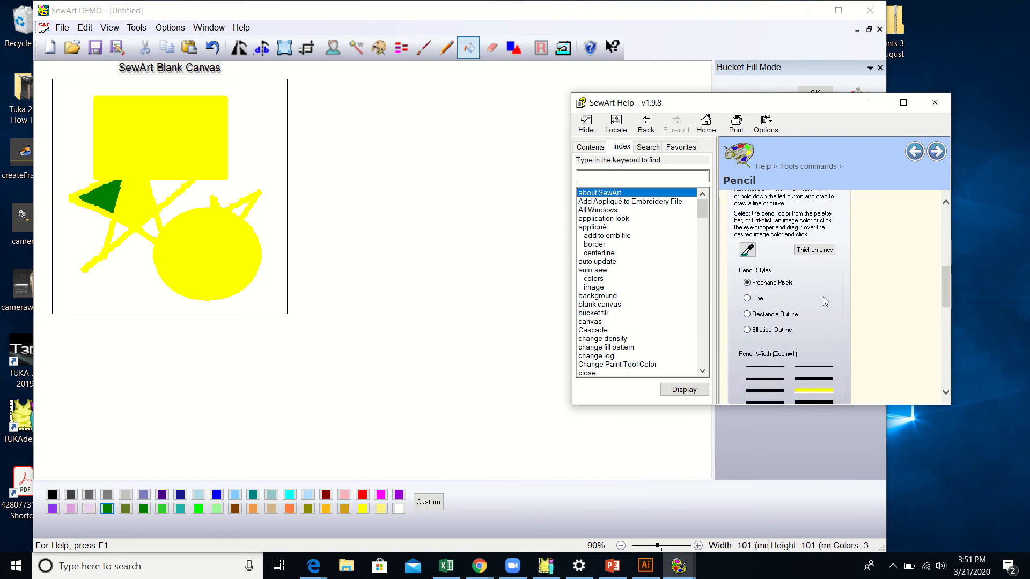
Draw a green elliptical pencil outline over the rectangle's lower-left corner and extend the green triangle's edges with Freehand Pixels strokes.
{"action": "left_click", "coordinate": [446, 47]}
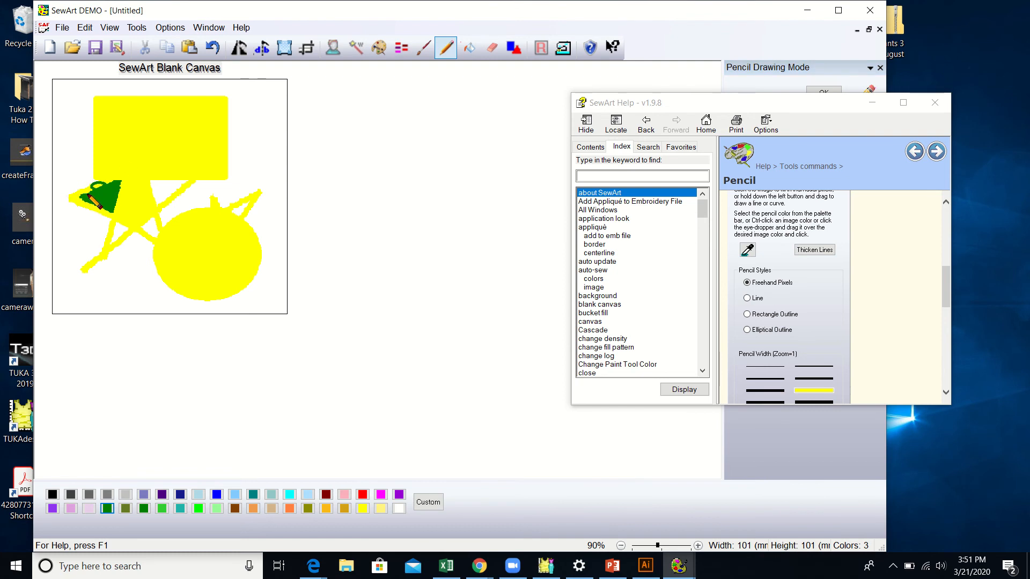
{"action": "mouse_move", "coordinate": [86, 194]}
{"action": "left_mouse_down"}
{"action": "mouse_move", "coordinate": [119, 183]}
{"action": "mouse_move", "coordinate": [151, 124]}
{"action": "left_mouse_up"}
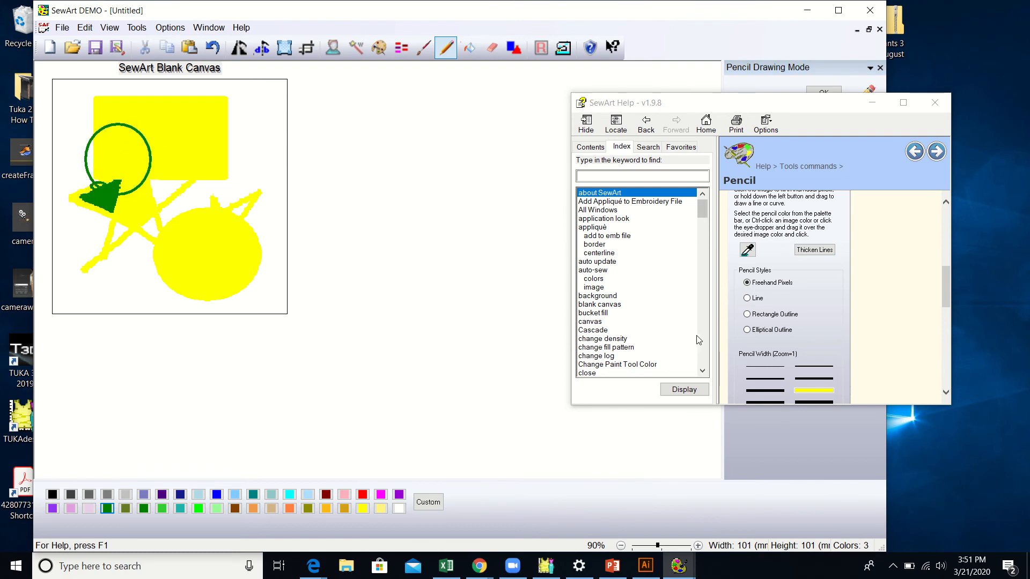
{"action": "mouse_move", "coordinate": [820, 107]}
{"action": "left_mouse_down"}
{"action": "mouse_move", "coordinate": [819, 257]}
{"action": "mouse_move", "coordinate": [799, 263]}
{"action": "left_mouse_up"}
{"action": "left_click", "coordinate": [849, 259]}
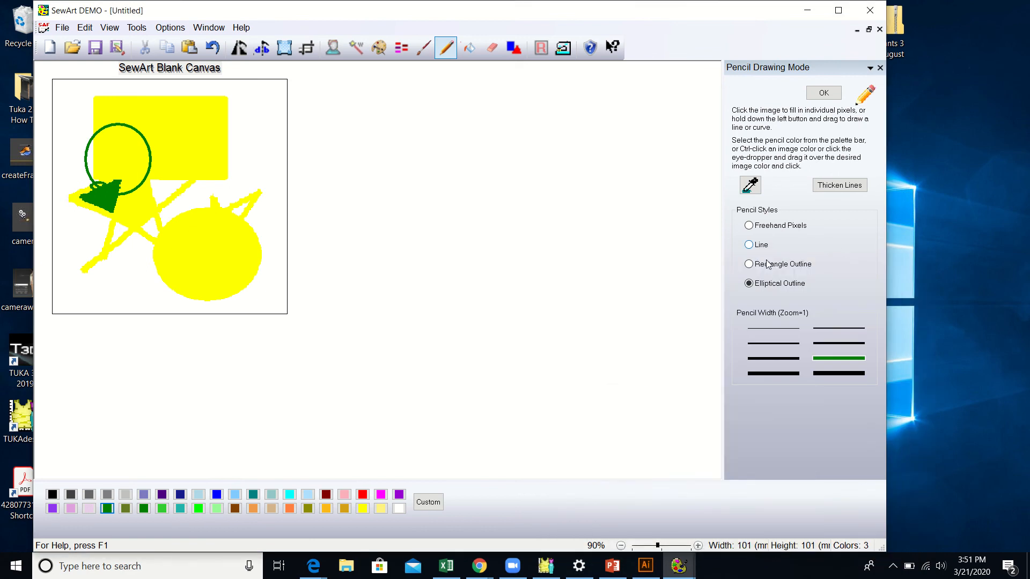
{"action": "left_click", "coordinate": [748, 226]}
{"action": "left_click_drag", "start_coordinate": [111, 184], "coordinate": [79, 196]}
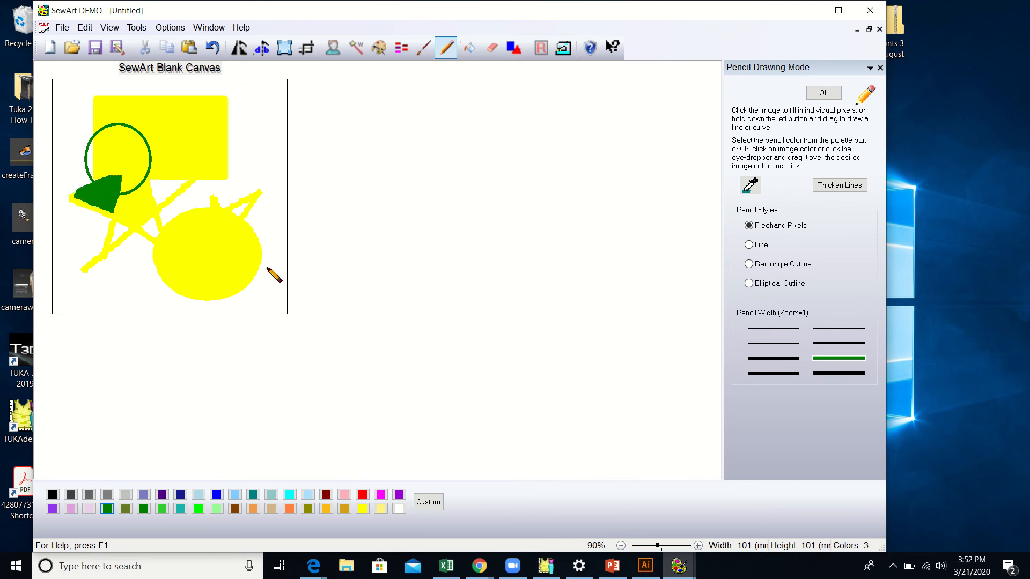
Bucket-fill the connected yellow shapes with green, and fill all the shapes with white to blank the canvas.
{"action": "left_click", "coordinate": [474, 50]}
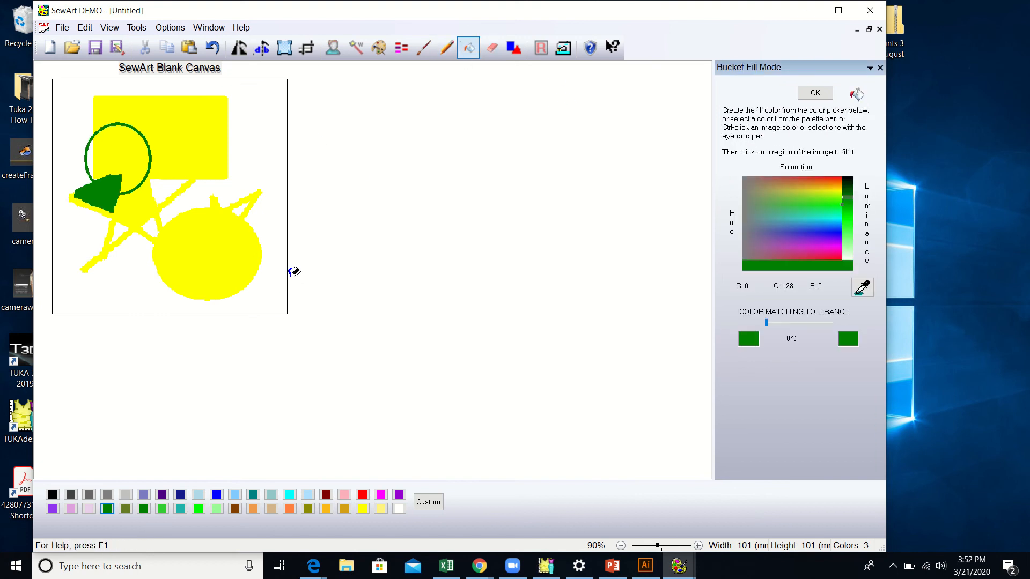
{"action": "left_click", "coordinate": [228, 271]}
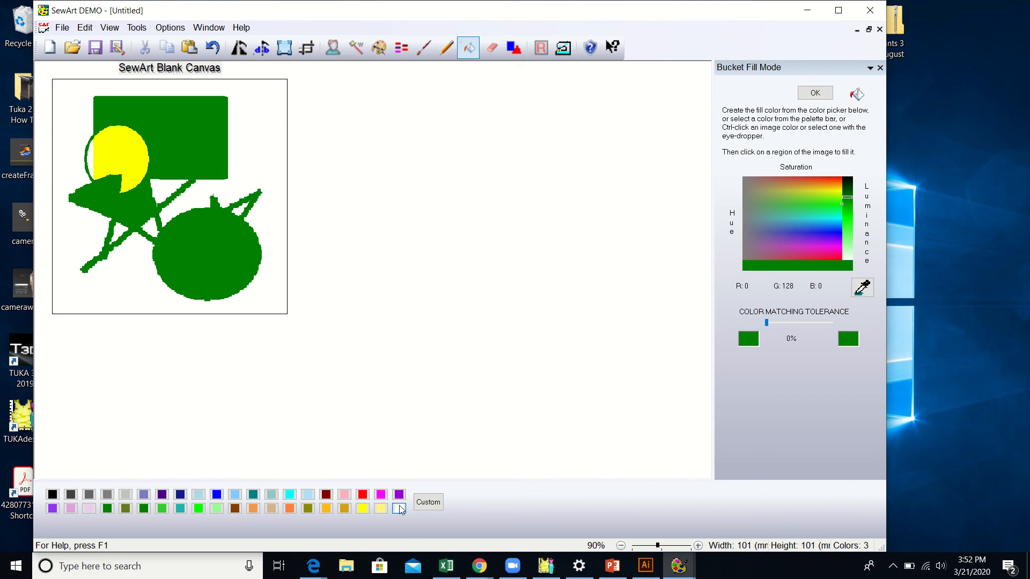
{"action": "left_click", "coordinate": [399, 508]}
{"action": "left_click", "coordinate": [203, 260]}
{"action": "left_click", "coordinate": [145, 161]}
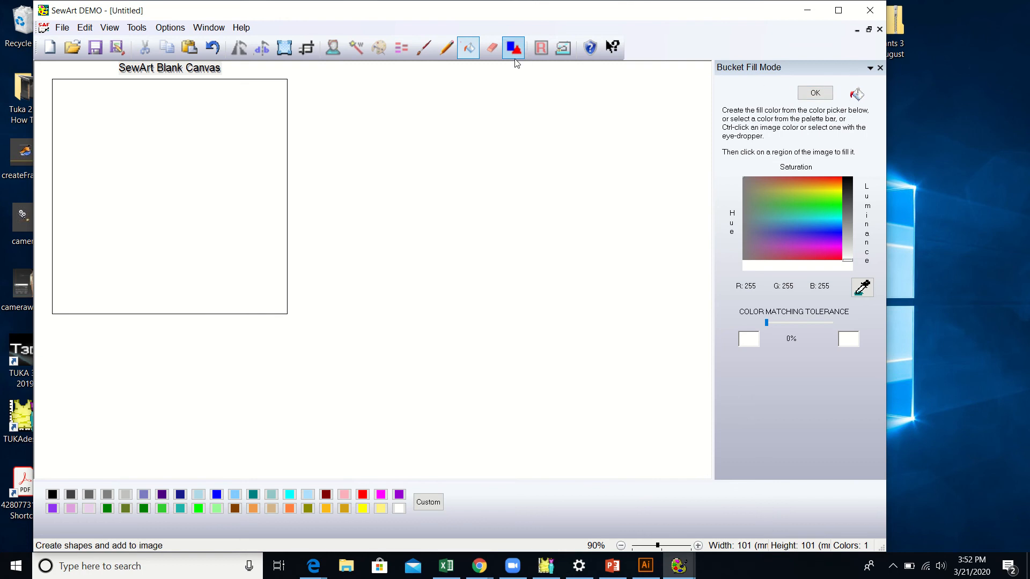
Paint a thick black five-pointed star freehand on the blank canvas with the paint brush.
{"action": "left_click", "coordinate": [424, 48]}
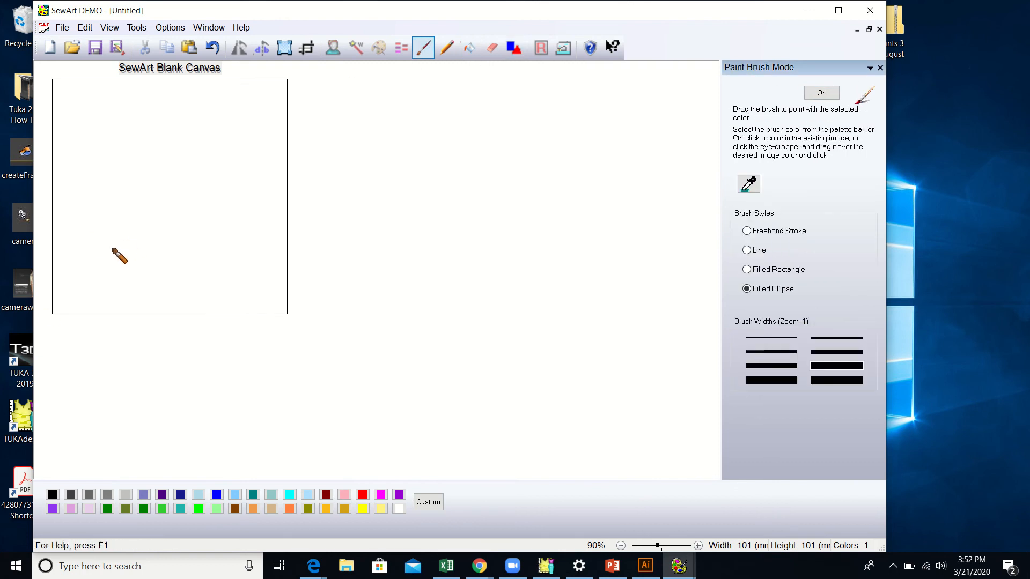
{"action": "left_click", "coordinate": [48, 497]}
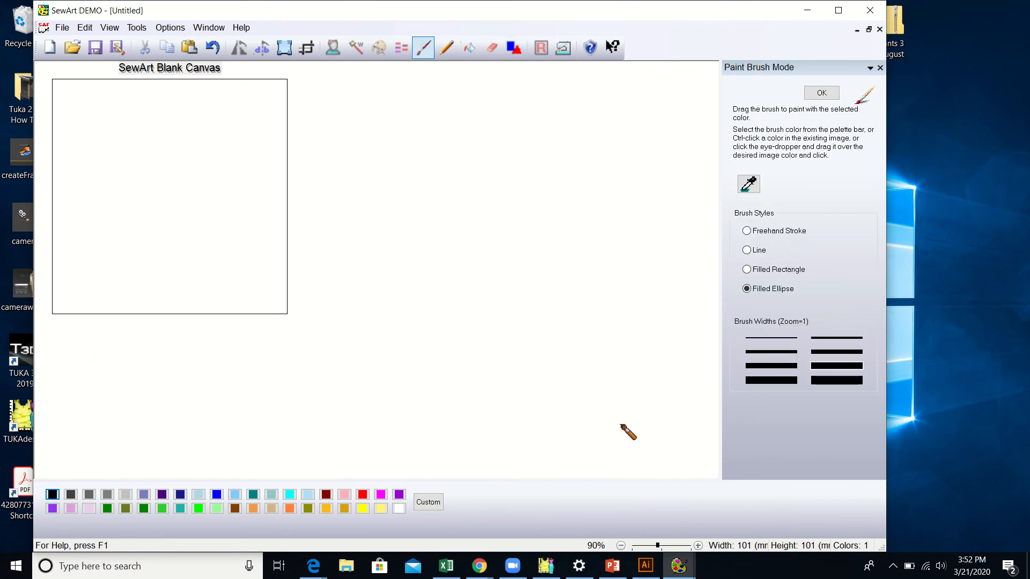
{"action": "mouse_move", "coordinate": [99, 259]}
{"action": "left_mouse_down"}
{"action": "mouse_move", "coordinate": [149, 140]}
{"action": "mouse_move", "coordinate": [191, 267]}
{"action": "mouse_move", "coordinate": [87, 197]}
{"action": "mouse_move", "coordinate": [142, 189]}
{"action": "mouse_move", "coordinate": [187, 203]}
{"action": "mouse_move", "coordinate": [89, 266]}
{"action": "left_mouse_up"}
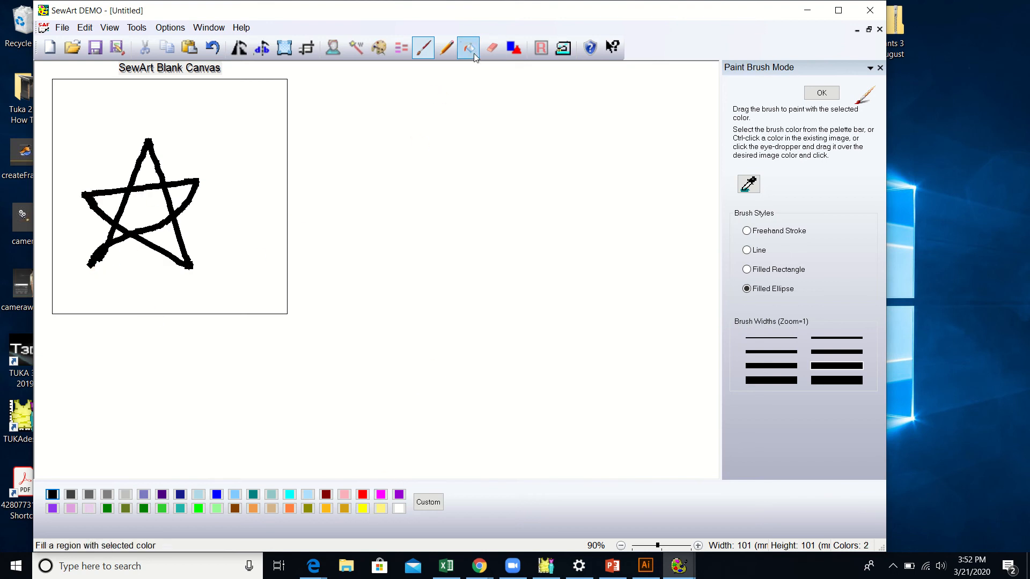
Try to fill the star's enclosed centre with yellow.
{"action": "left_click", "coordinate": [362, 508]}
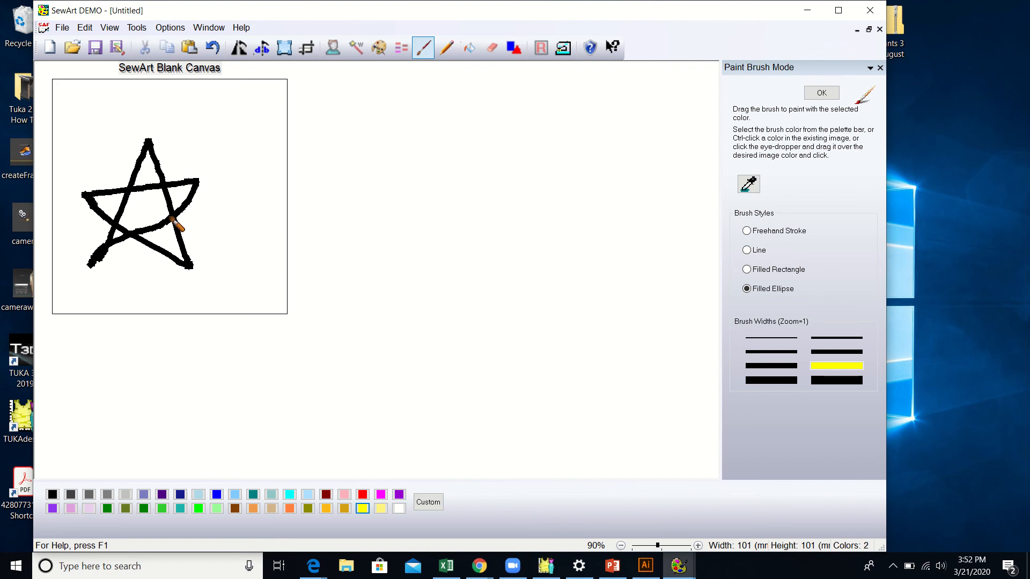
{"action": "left_click", "coordinate": [146, 208]}
{"action": "left_click", "coordinate": [471, 49]}
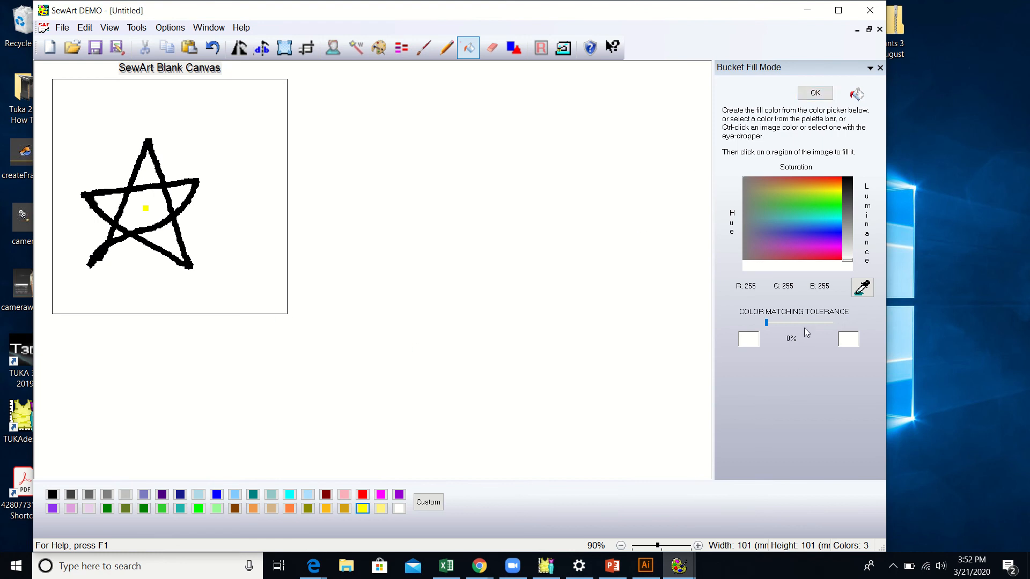
{"action": "left_click", "coordinate": [862, 288]}
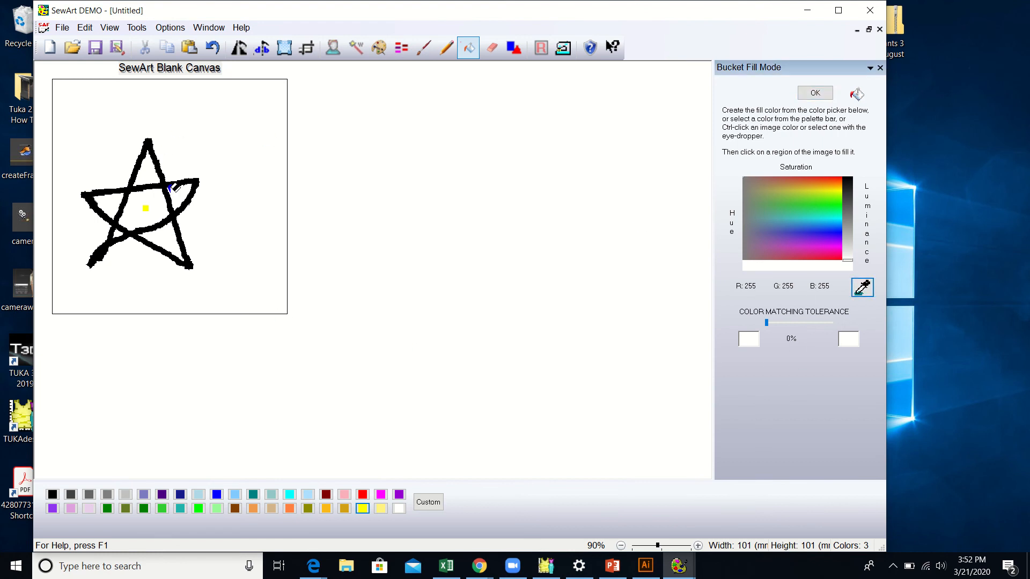
{"action": "left_click", "coordinate": [146, 209]}
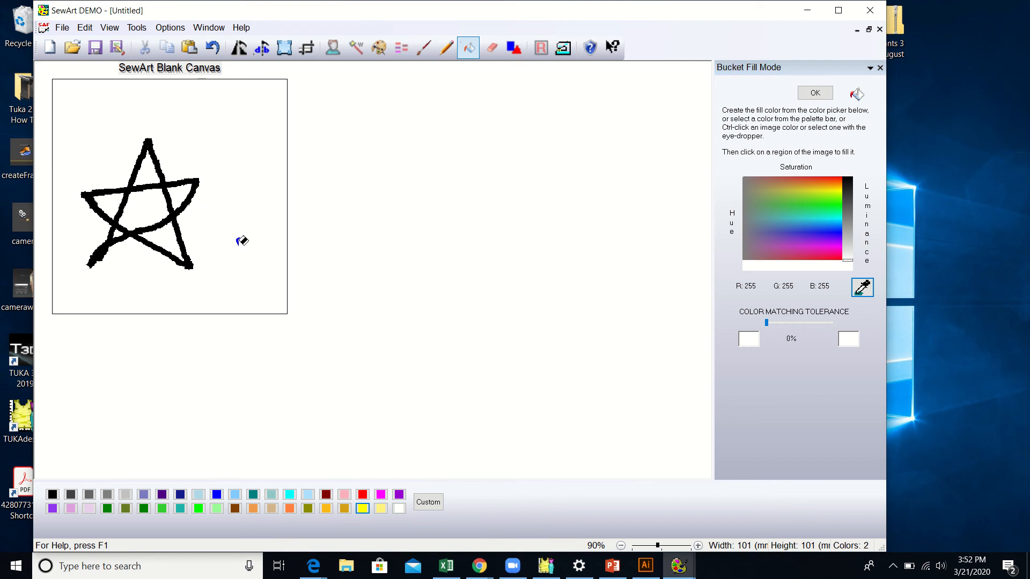
{"action": "mouse_move", "coordinate": [767, 324]}
{"action": "left_mouse_down"}
{"action": "mouse_move", "coordinate": [803, 322]}
{"action": "mouse_move", "coordinate": [762, 322]}
{"action": "left_mouse_up"}
{"action": "left_click", "coordinate": [814, 94]}
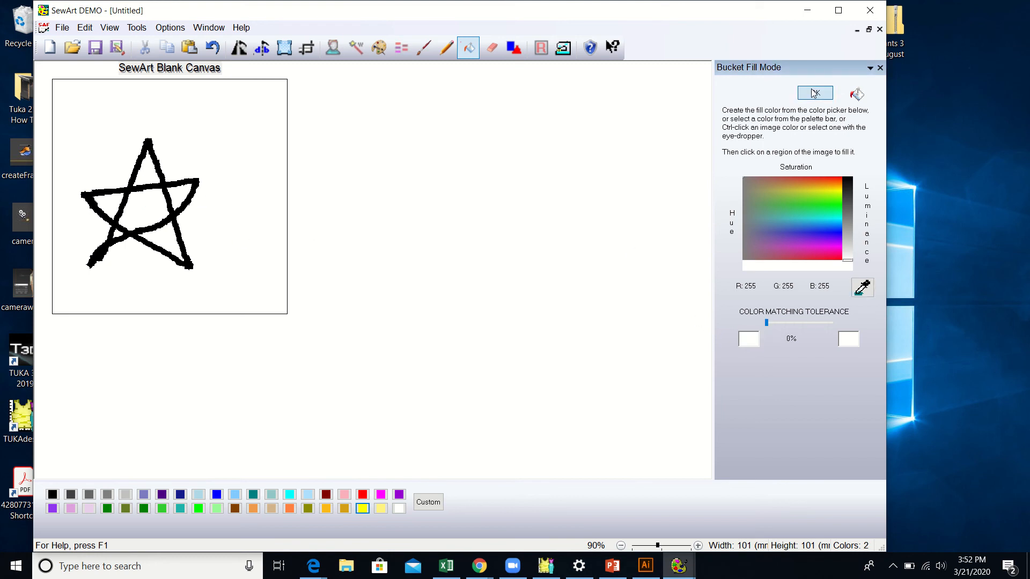
Bucket-fill the star's centre and its enclosed points with yellow, and leave the fill mode.
{"action": "left_click", "coordinate": [469, 48]}
{"action": "left_click", "coordinate": [364, 509]}
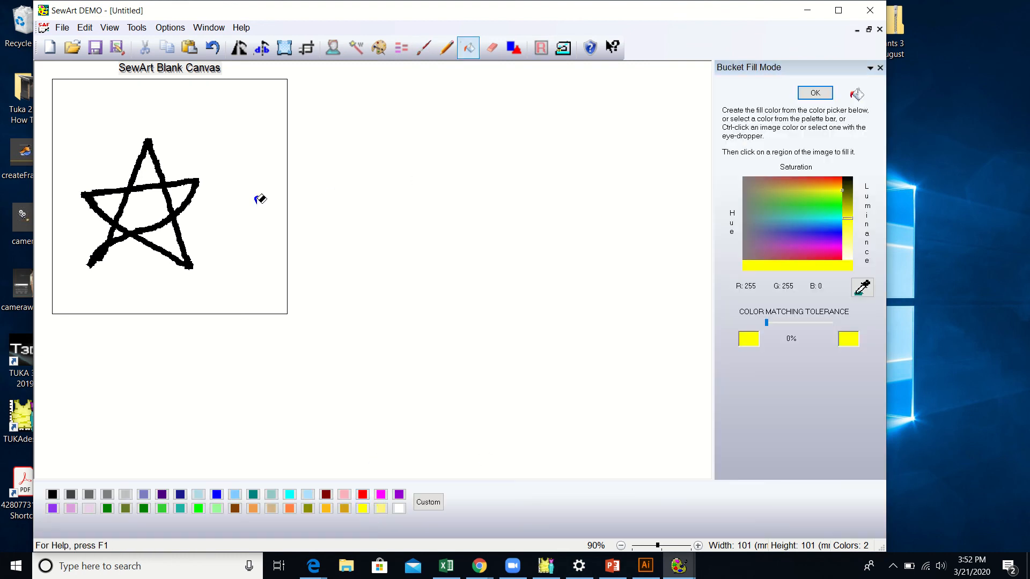
{"action": "left_click", "coordinate": [144, 202]}
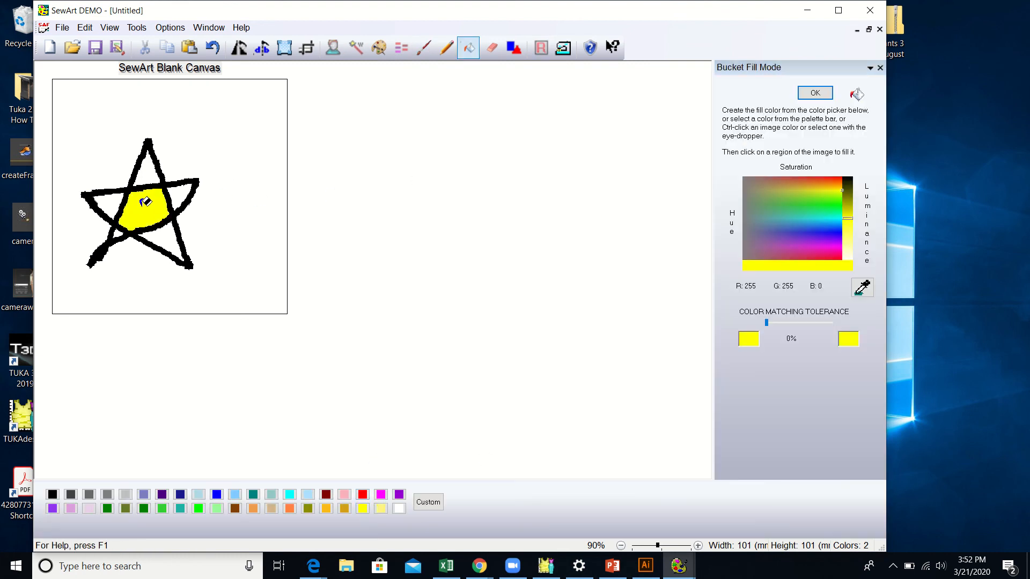
{"action": "left_click", "coordinate": [148, 170]}
{"action": "left_click", "coordinate": [181, 194]}
{"action": "left_click", "coordinate": [164, 236]}
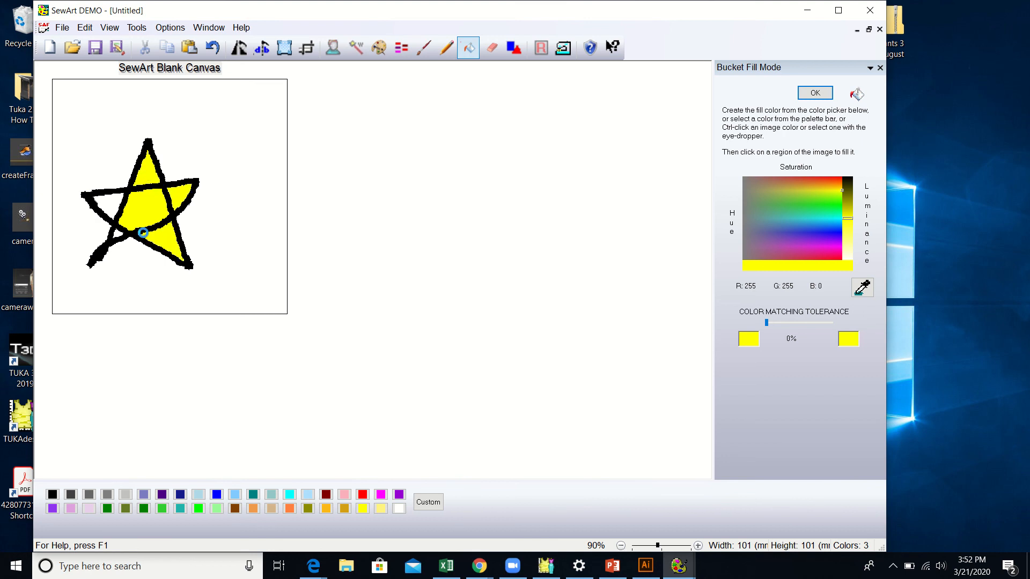
{"action": "left_click", "coordinate": [107, 201]}
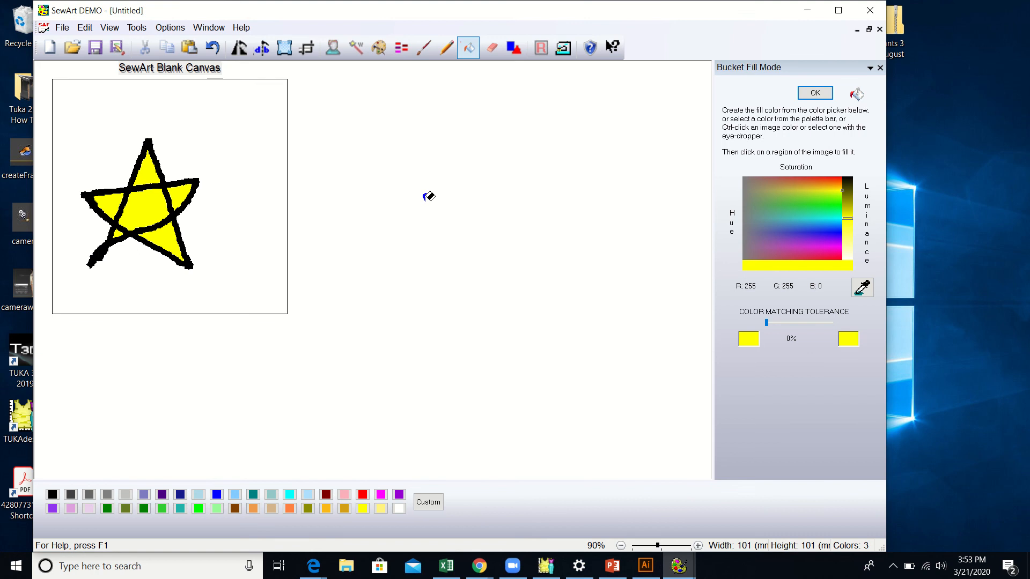
{"action": "left_click", "coordinate": [815, 93]}
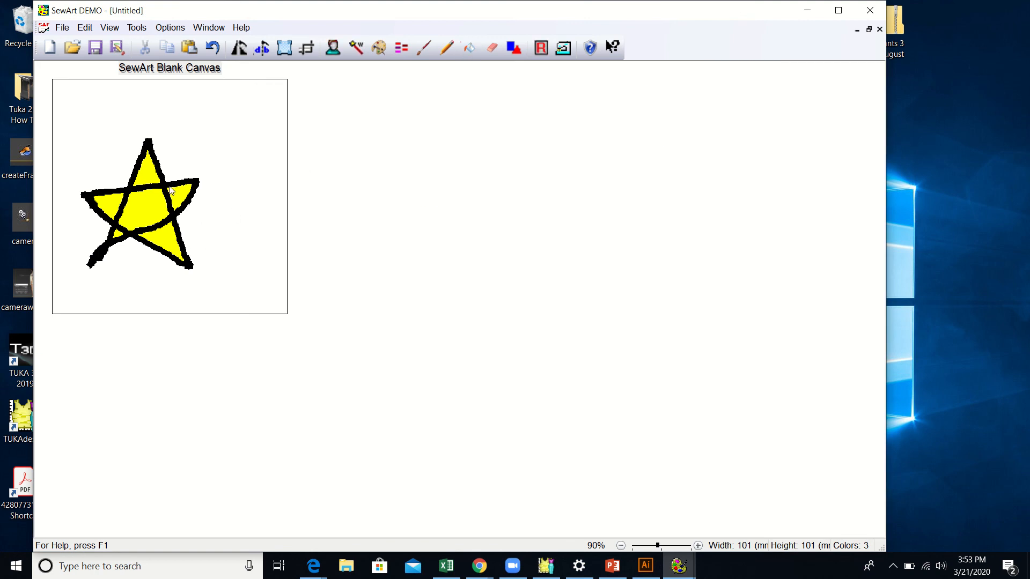
Start converting the image to stitches and apply the 20 Default1 fill with underlay to the star's black outline.
{"action": "left_click", "coordinate": [561, 50]}
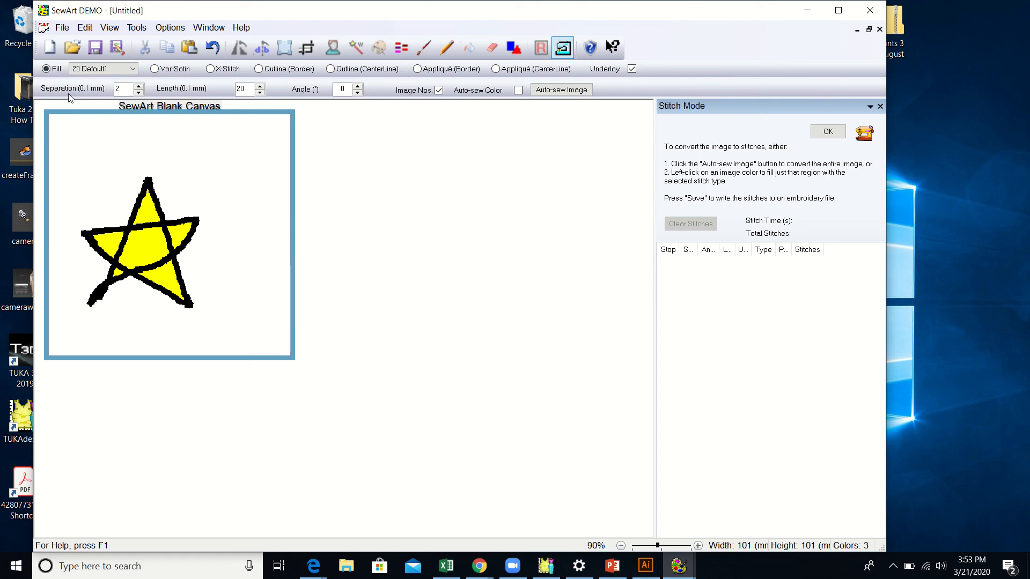
{"action": "left_click", "coordinate": [151, 183]}
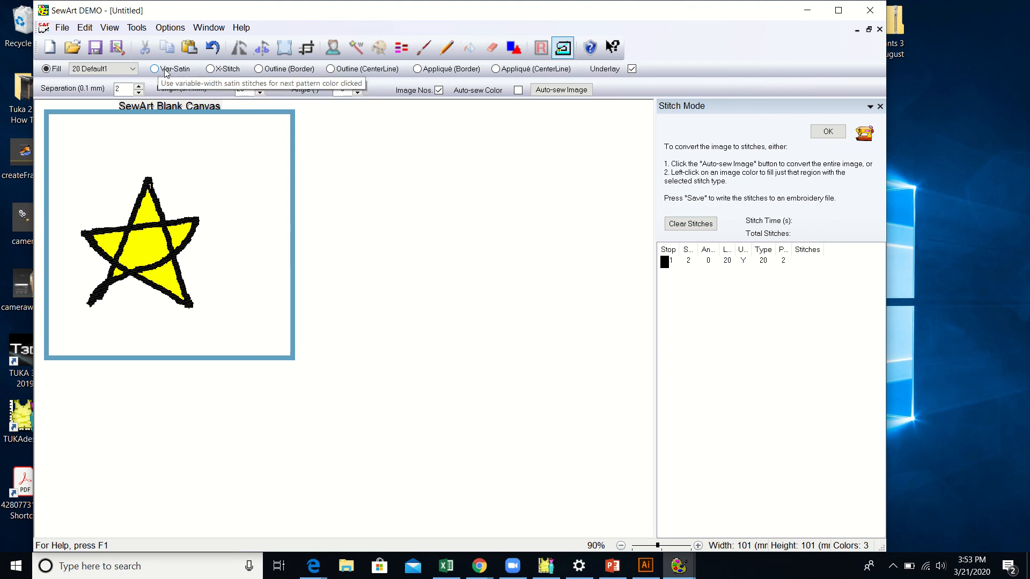
Apply X-Stitch to the star's yellow centre and each of its five enclosed yellow points.
{"action": "left_click", "coordinate": [165, 73]}
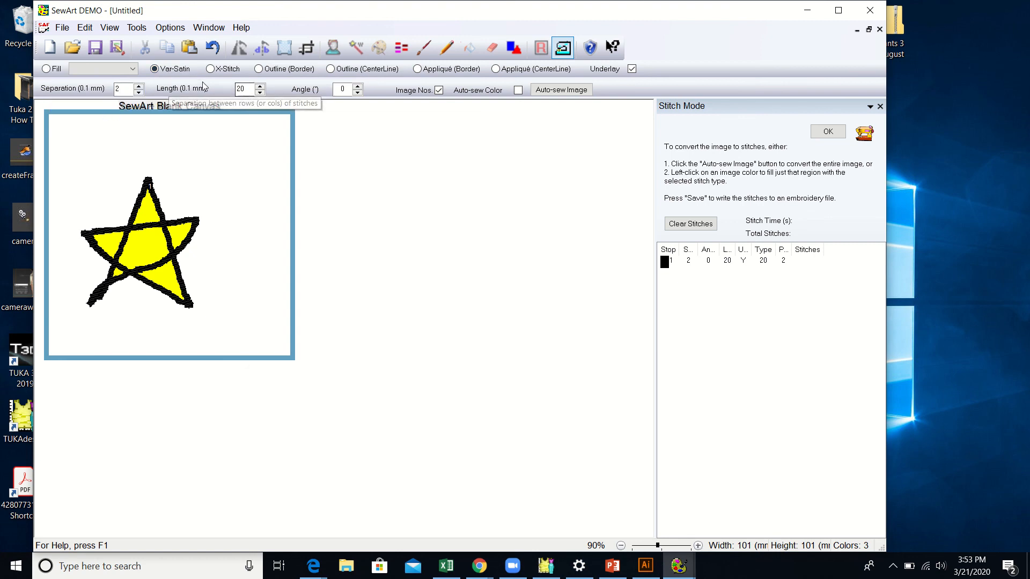
{"action": "left_click", "coordinate": [210, 69]}
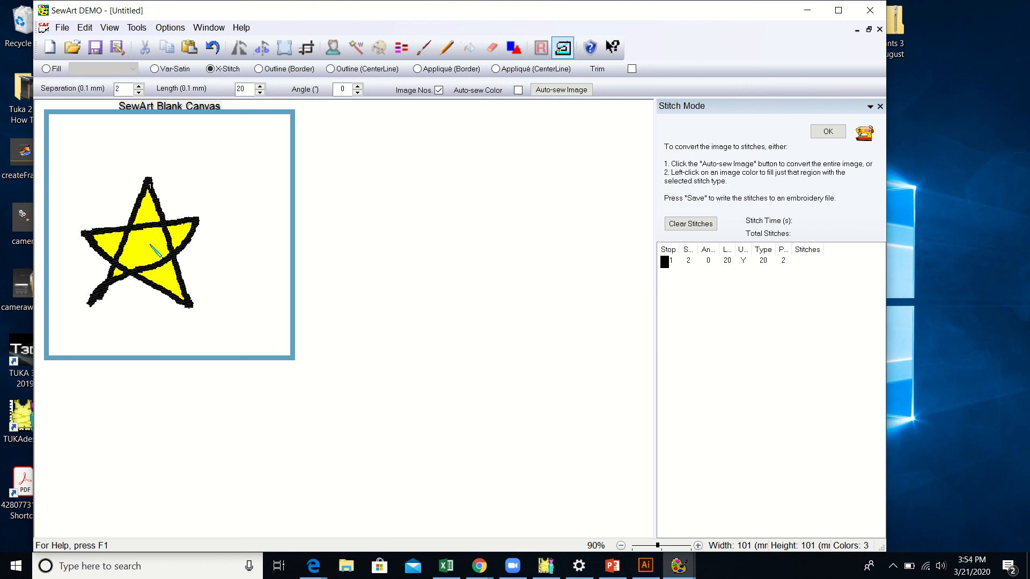
{"action": "left_click", "coordinate": [146, 249]}
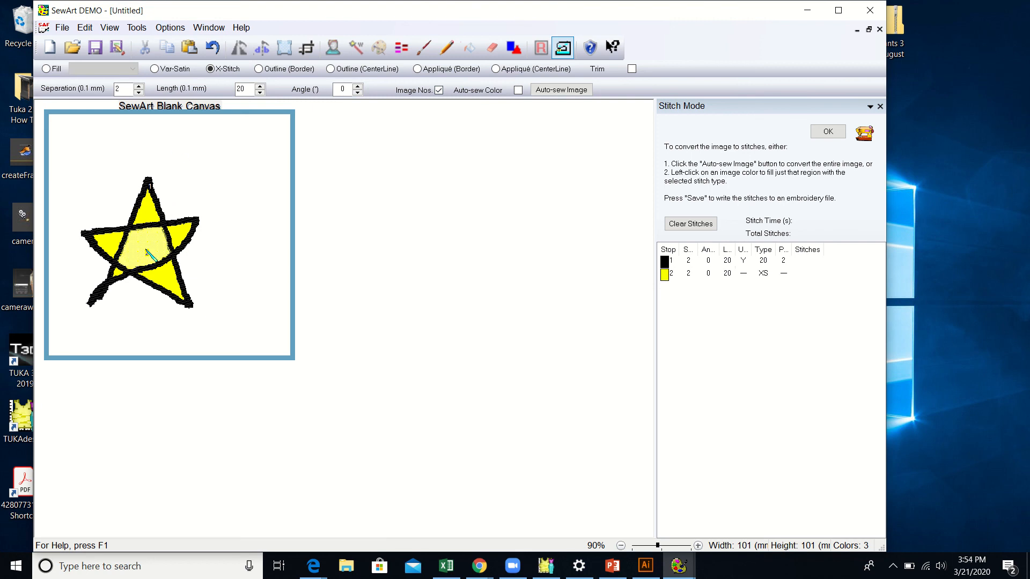
{"action": "left_click", "coordinate": [147, 214]}
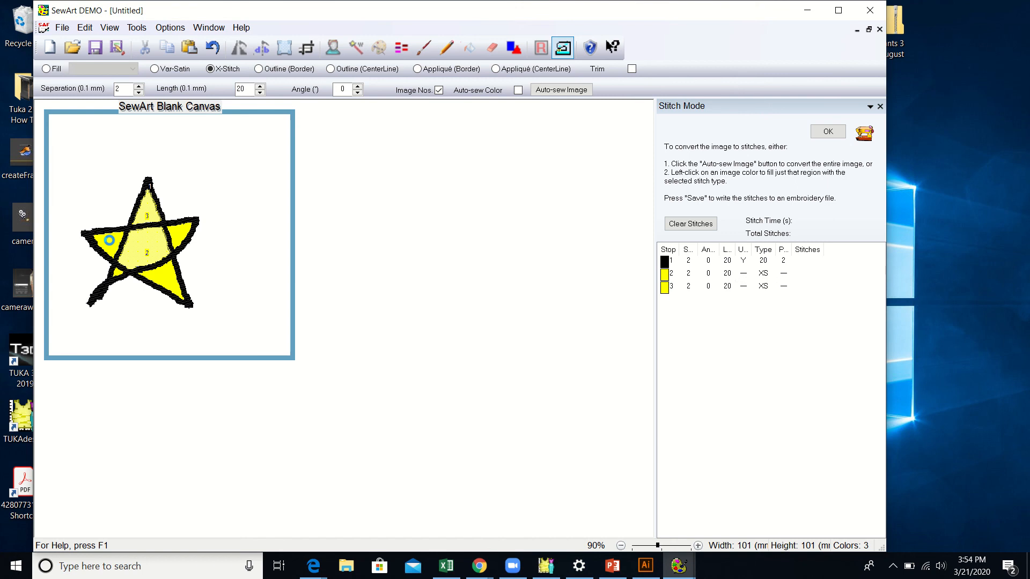
{"action": "left_click", "coordinate": [111, 243]}
{"action": "left_click", "coordinate": [120, 275]}
{"action": "left_click", "coordinate": [161, 276]}
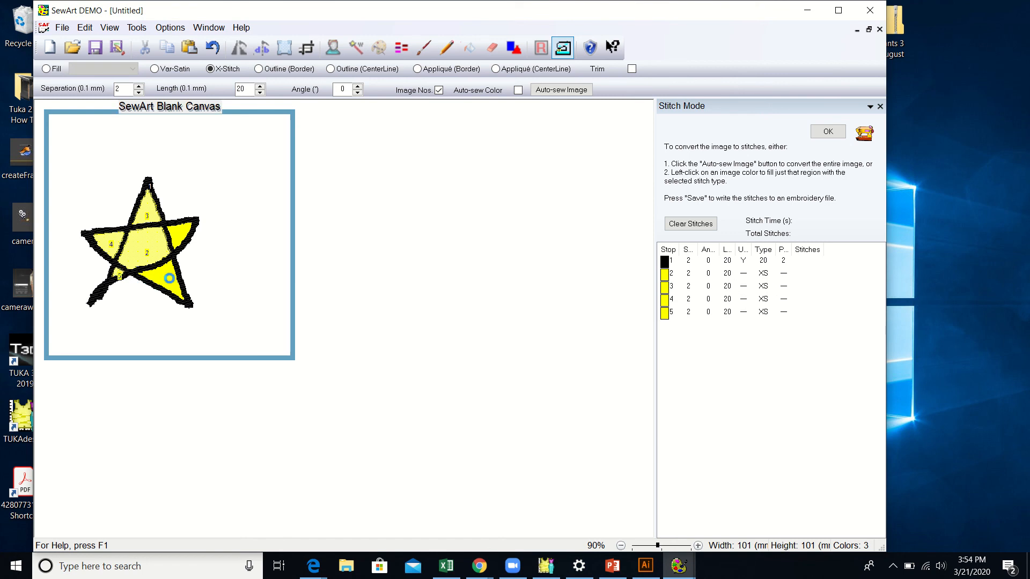
{"action": "left_click", "coordinate": [183, 232]}
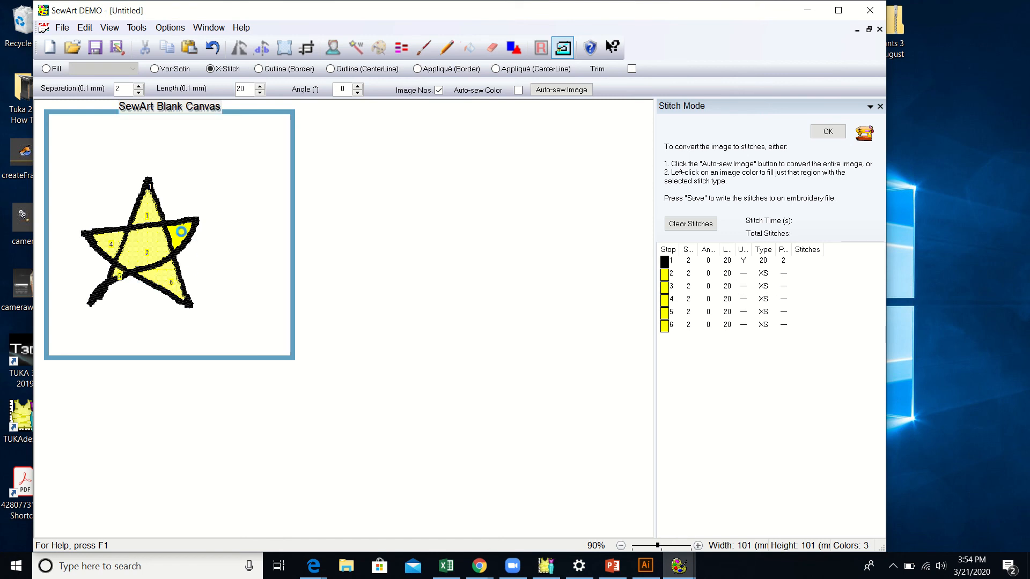
Finish the stitch conversion, choose to save the embroidery file, and save the image as Untitled in TIF format in Documents.
{"action": "left_click", "coordinate": [826, 132]}
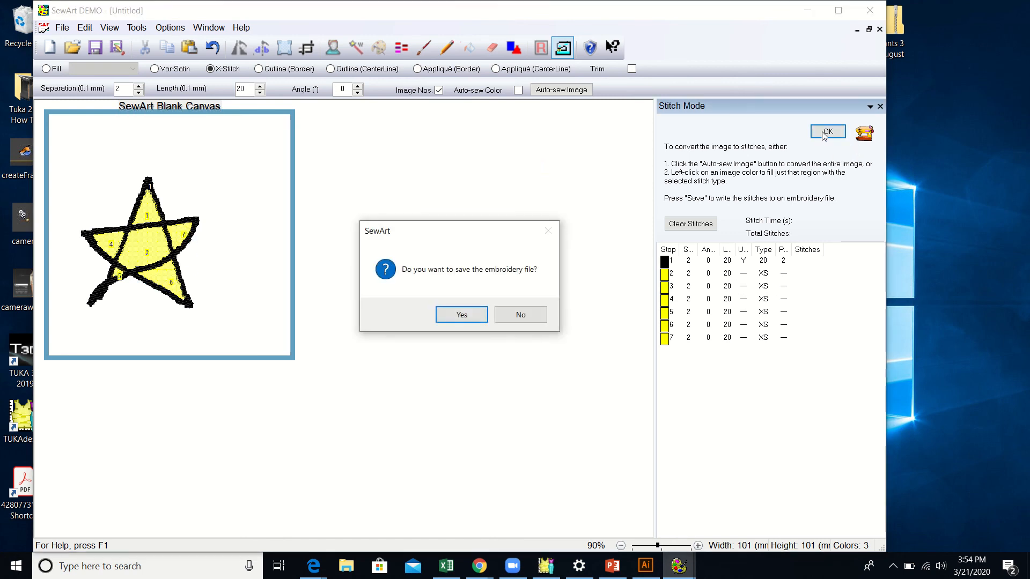
{"action": "left_click", "coordinate": [476, 317]}
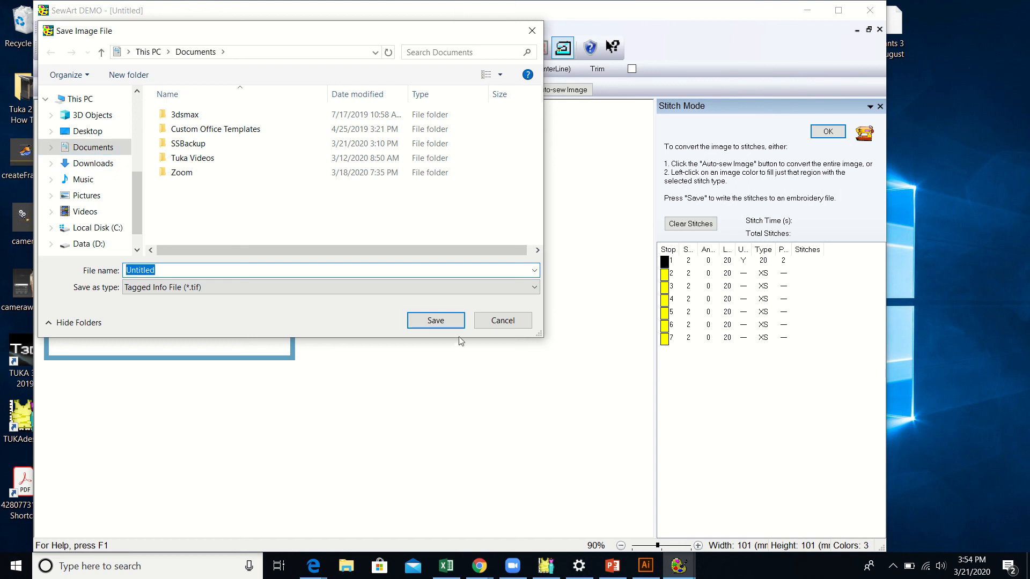
{"action": "left_click", "coordinate": [436, 321]}
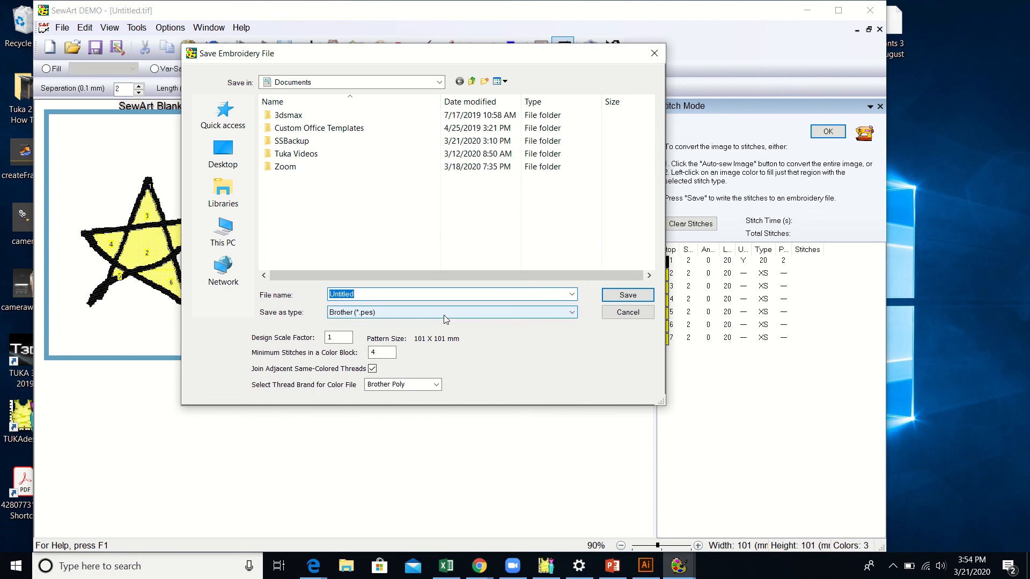
Save the embroidery design as Untitled in Brother (*.pes) format in Documents with a design scale factor of 1.
{"action": "left_click", "coordinate": [377, 313]}
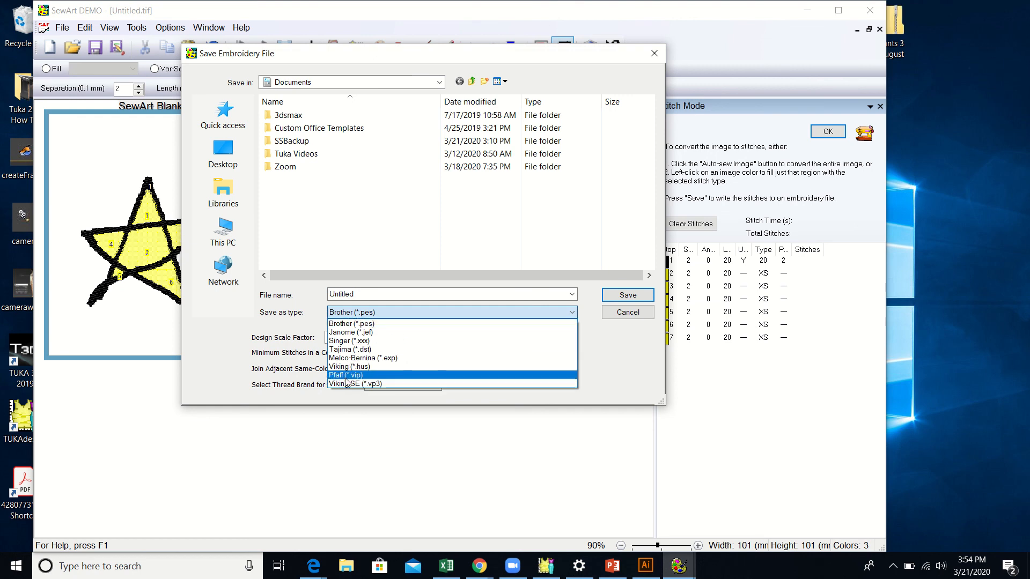
{"action": "left_click", "coordinate": [358, 325]}
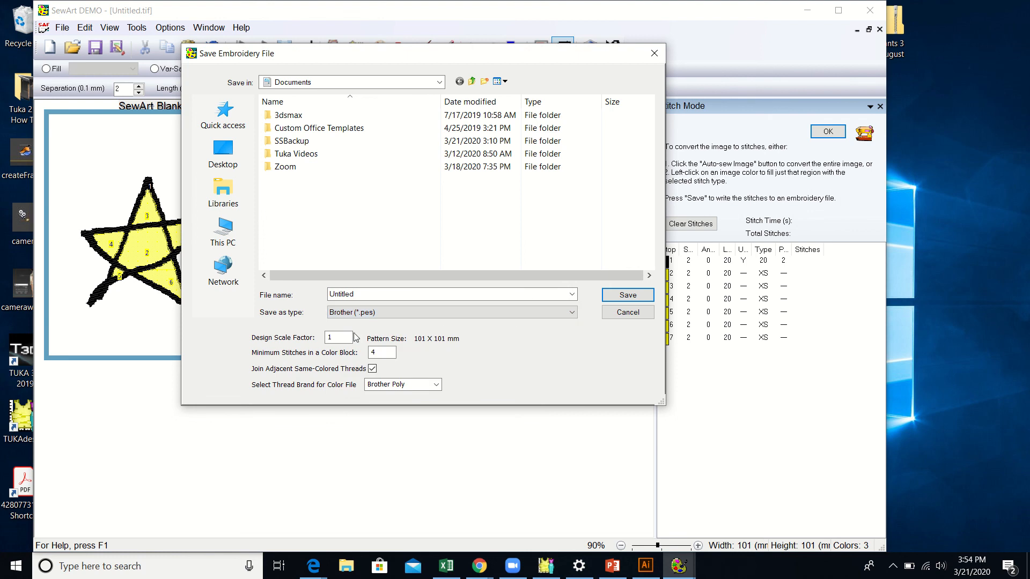
{"action": "left_click", "coordinate": [627, 295]}
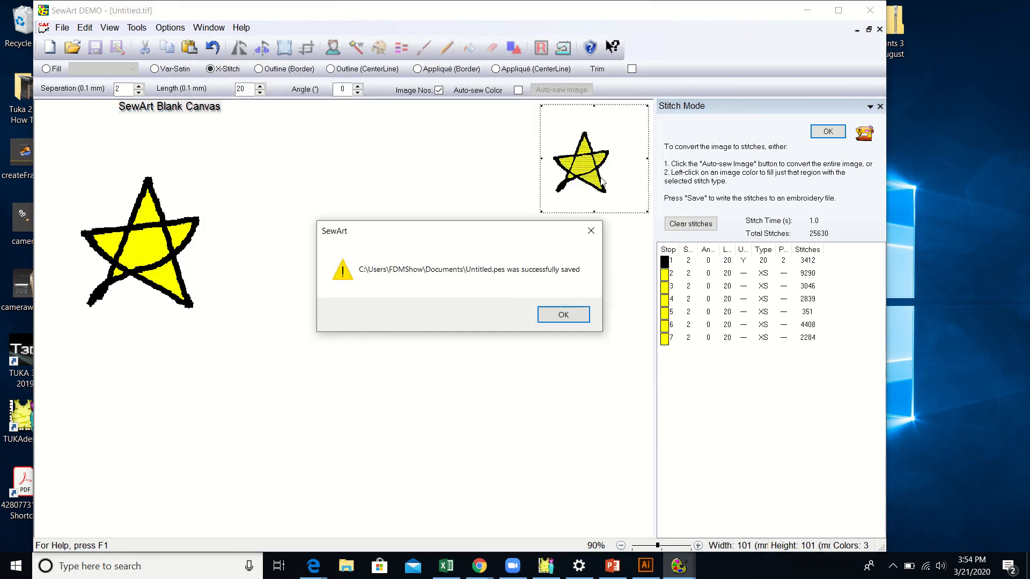
{"action": "left_click", "coordinate": [582, 317]}
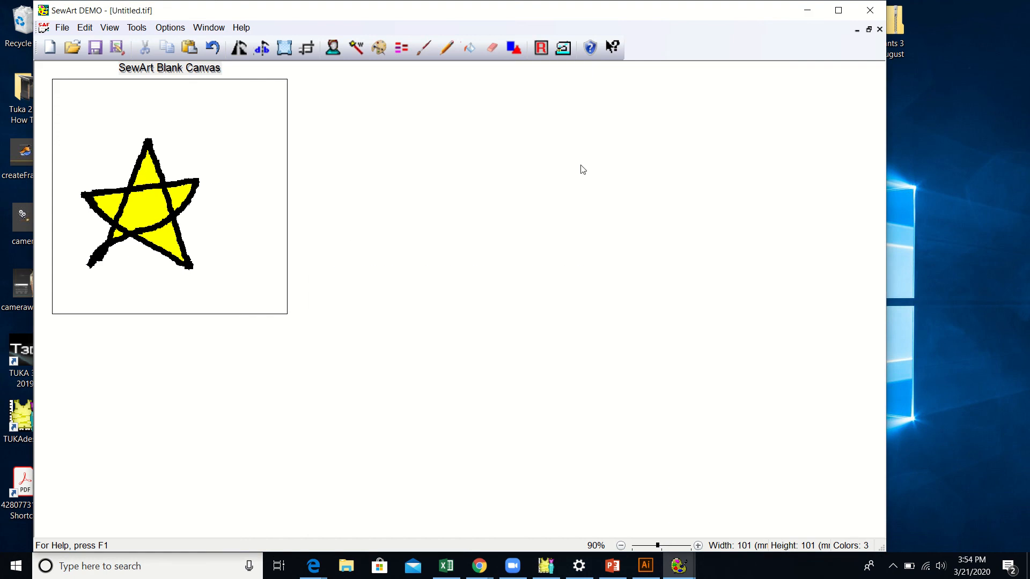
Start converting the saved star image to stitches again.
{"action": "left_click", "coordinate": [562, 50]}
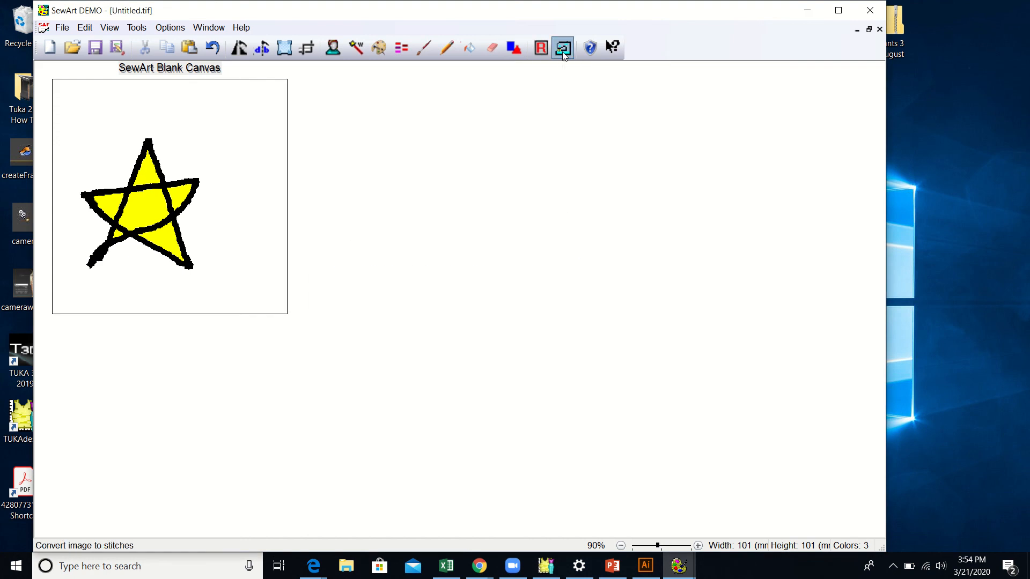